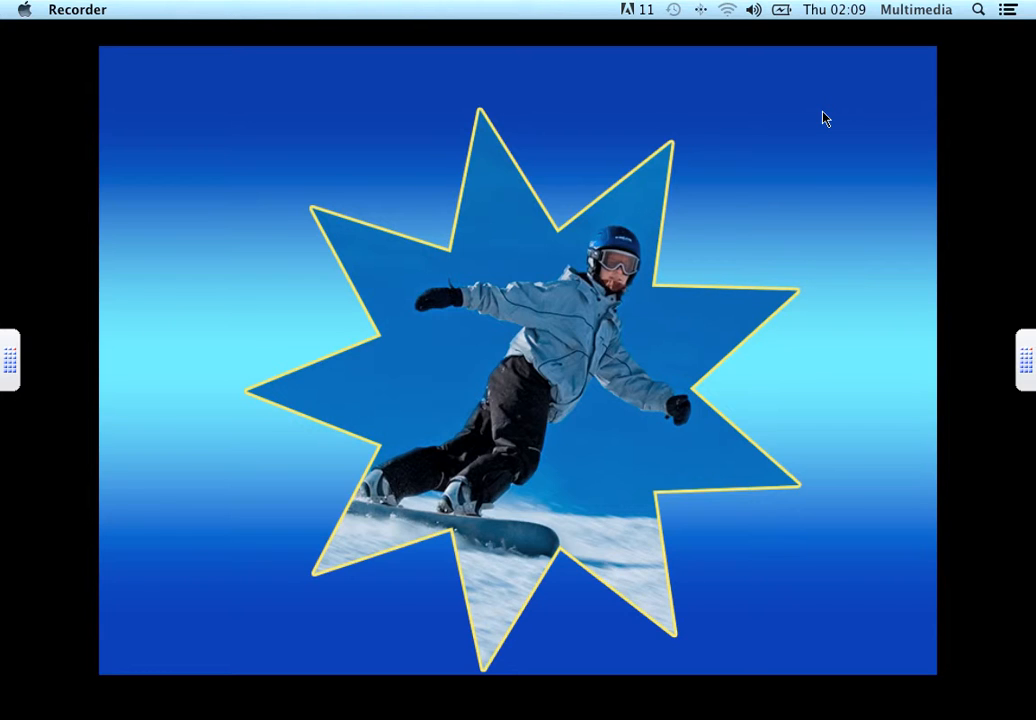
Switch to Photoshop, leave the full-screen view and close Snowboard.psd
key(super+Tab)
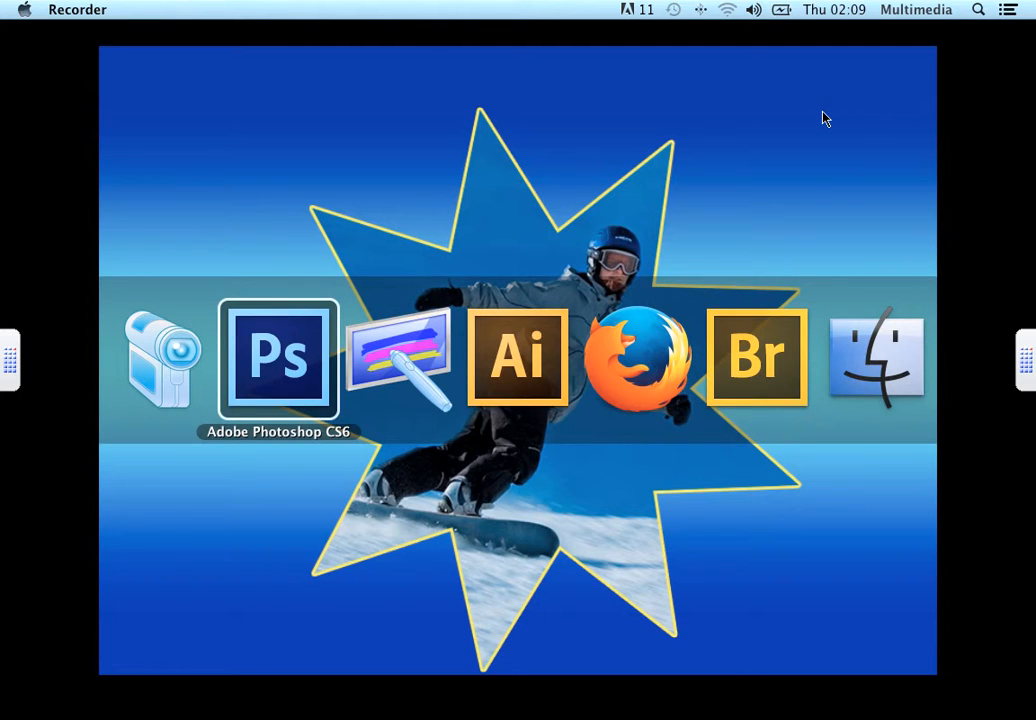
key(super+Tab)
key(super+Tab)
key(super+Tab)
key(super+Tab)
key(super+Tab)
key(super+Tab)
key(super+Tab)
key(f)
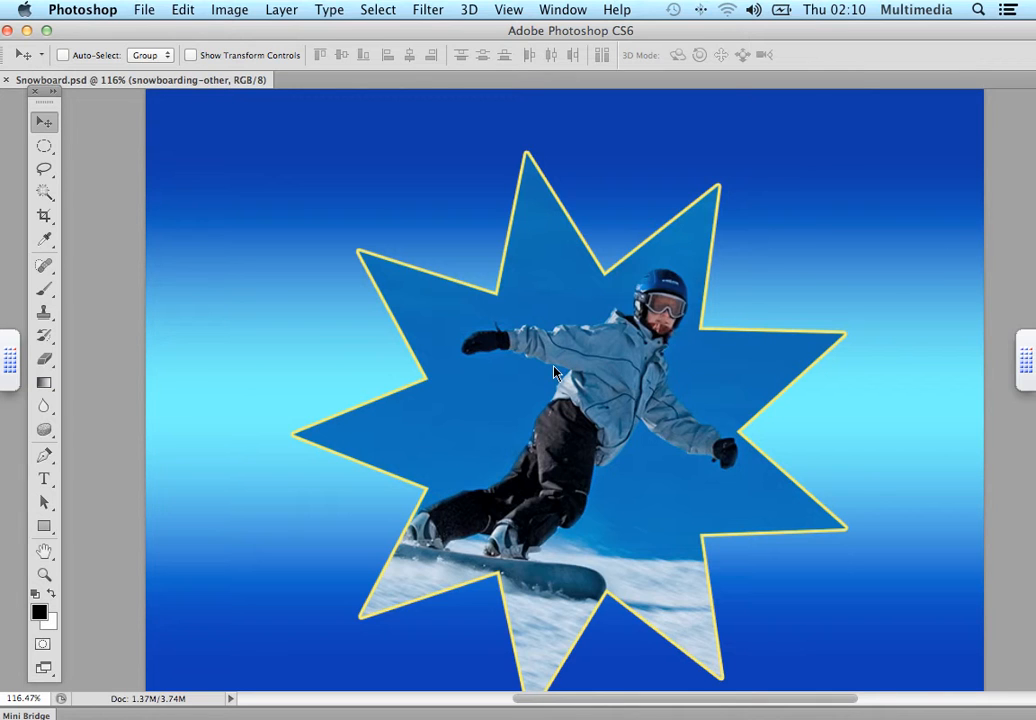
key(super+w)
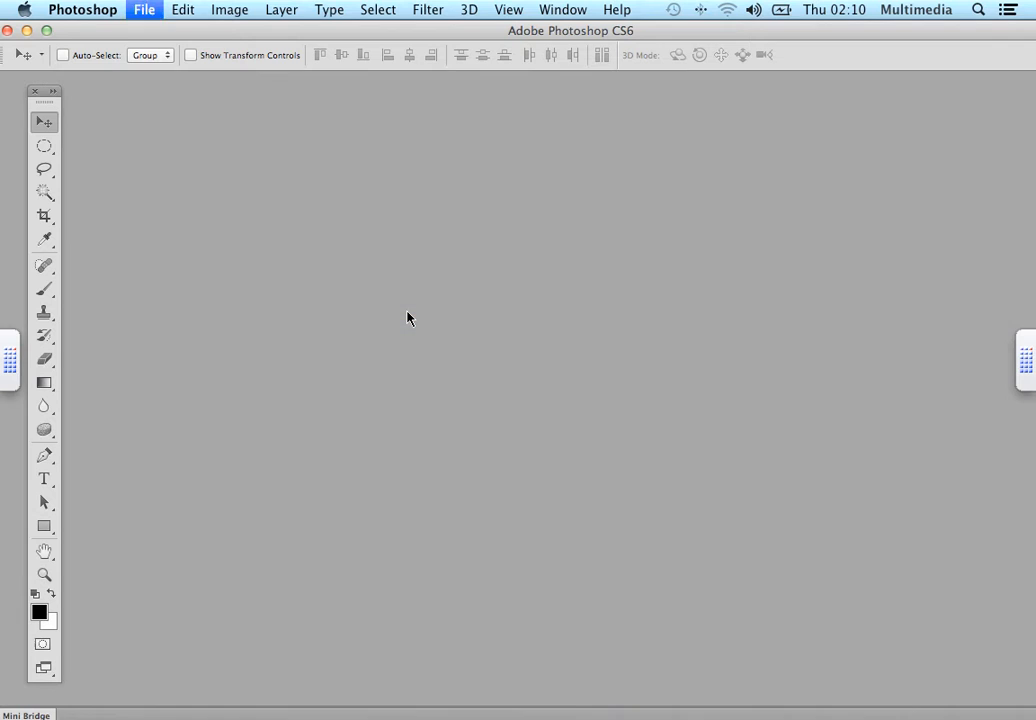
Create a new 800 x 600 pixel document from the Web preset
click(145, 10)
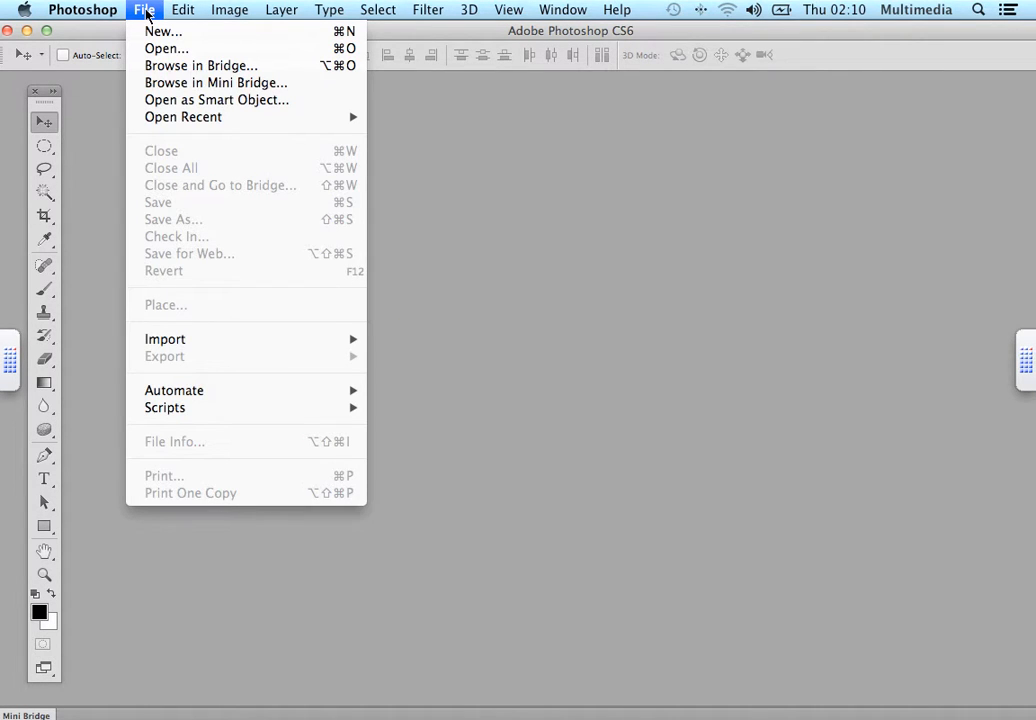
click(184, 33)
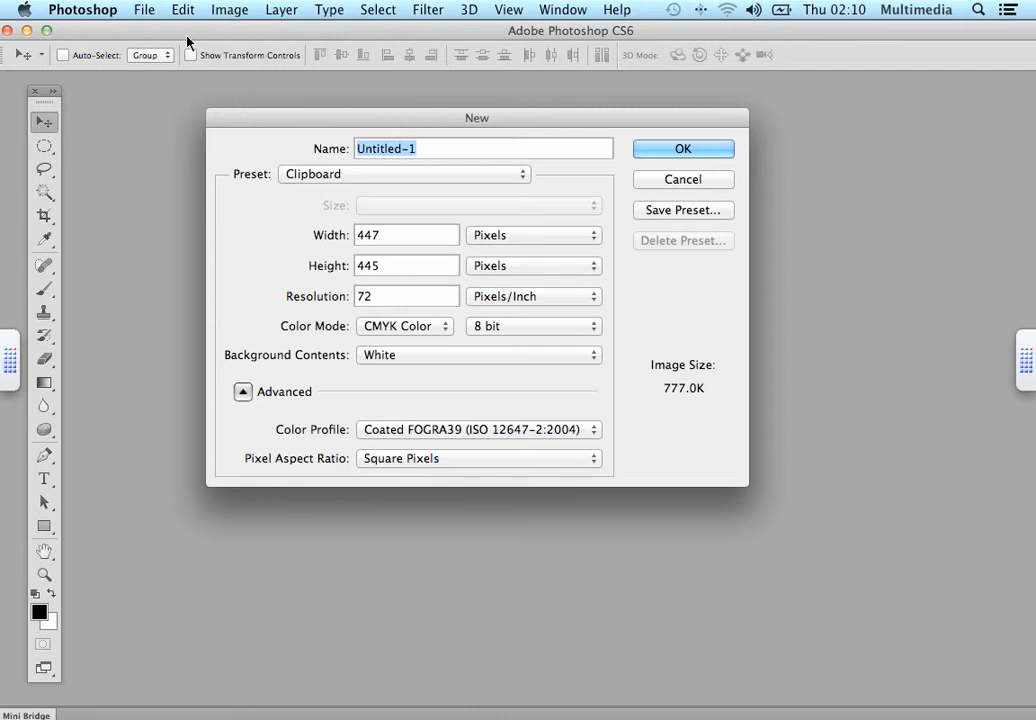
click(521, 176)
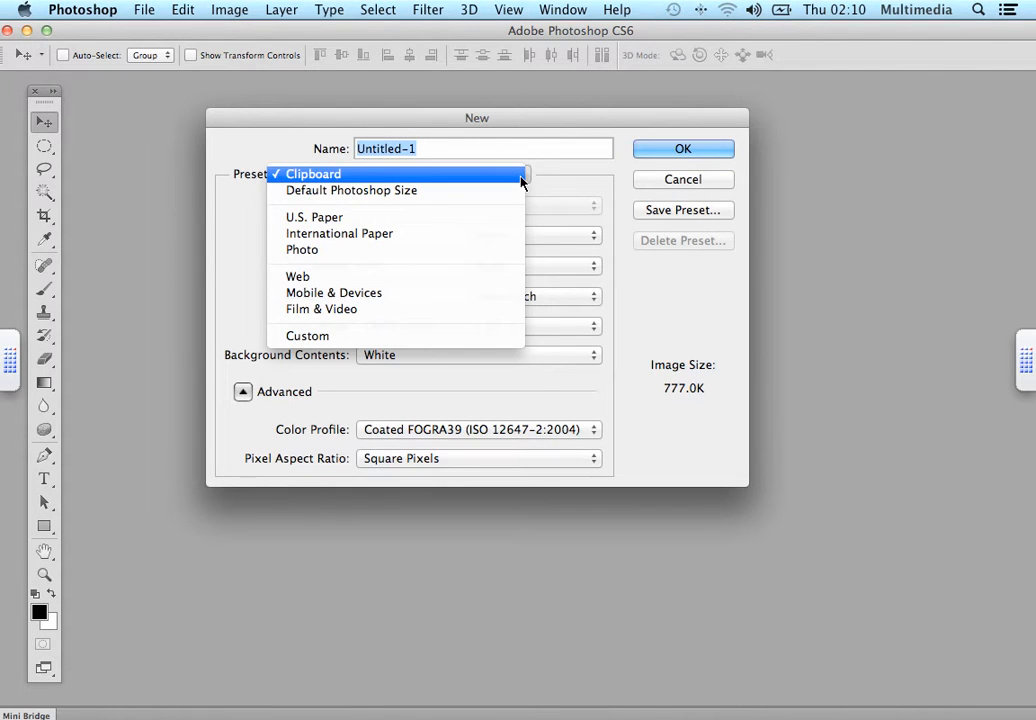
click(335, 277)
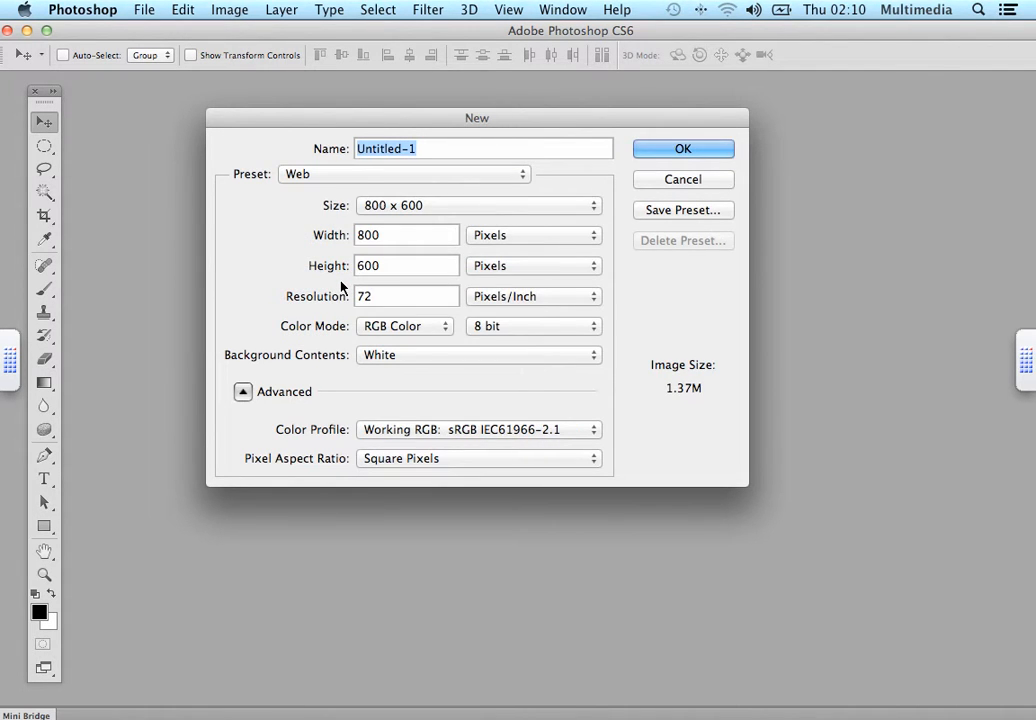
click(690, 152)
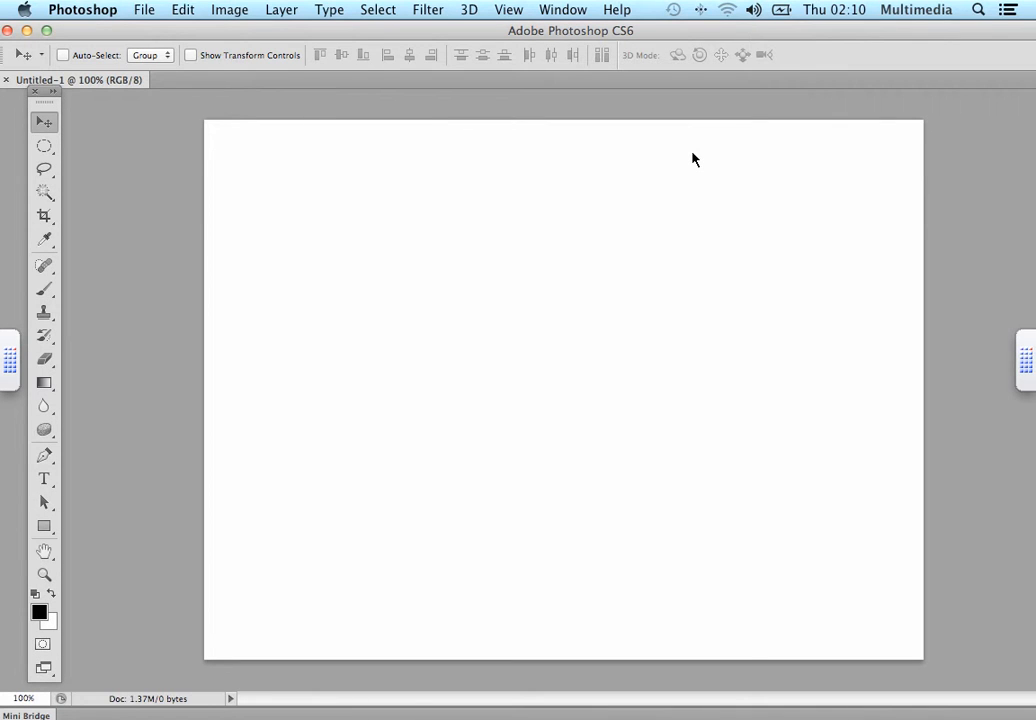
Place snowboarding-other.jpg from the Stock Images folder in Documents into the new document
click(145, 10)
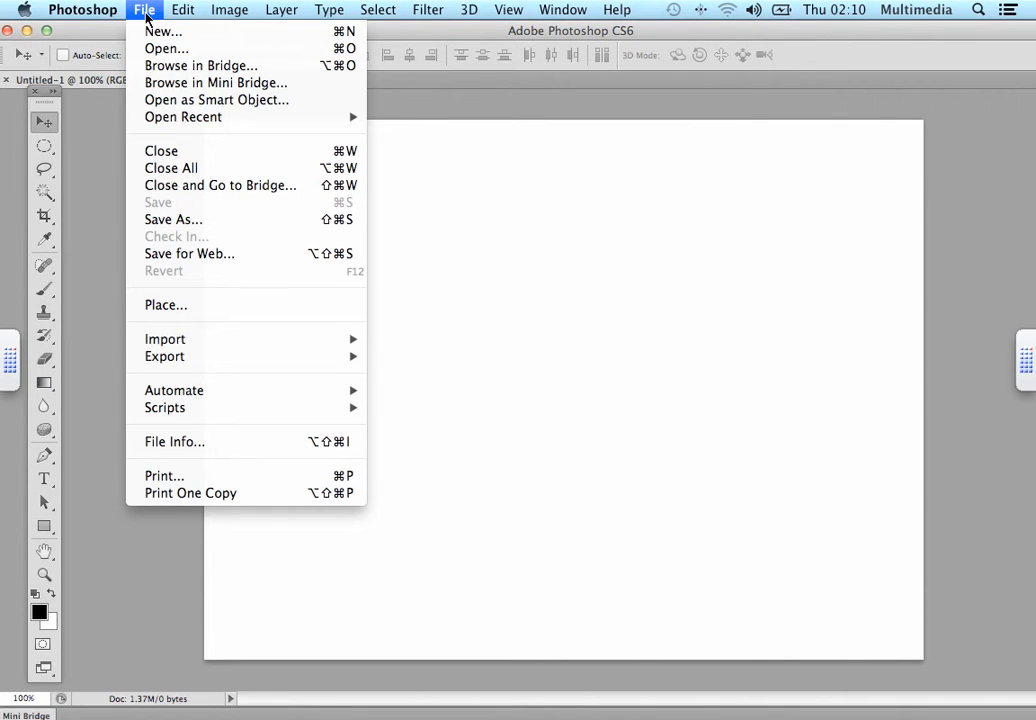
click(226, 305)
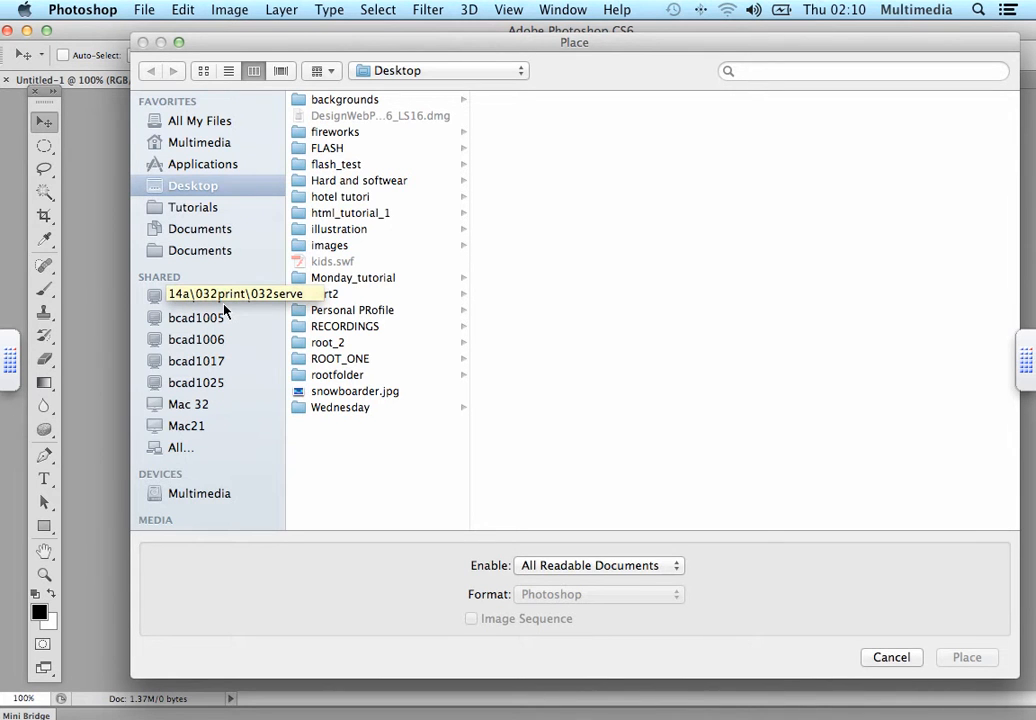
click(228, 231)
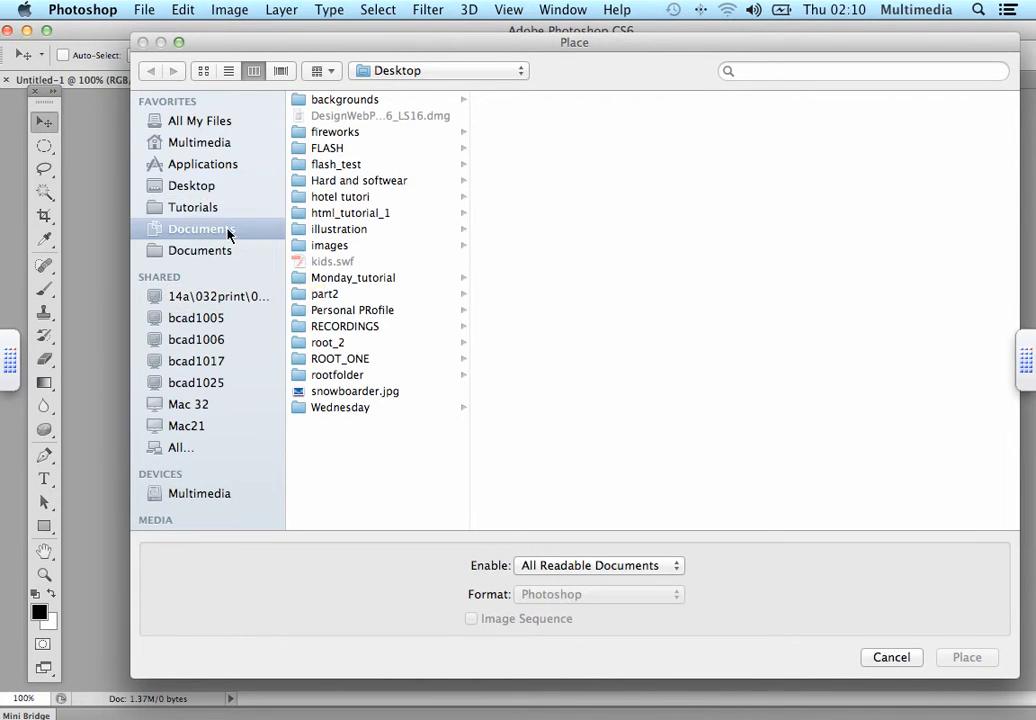
click(376, 184)
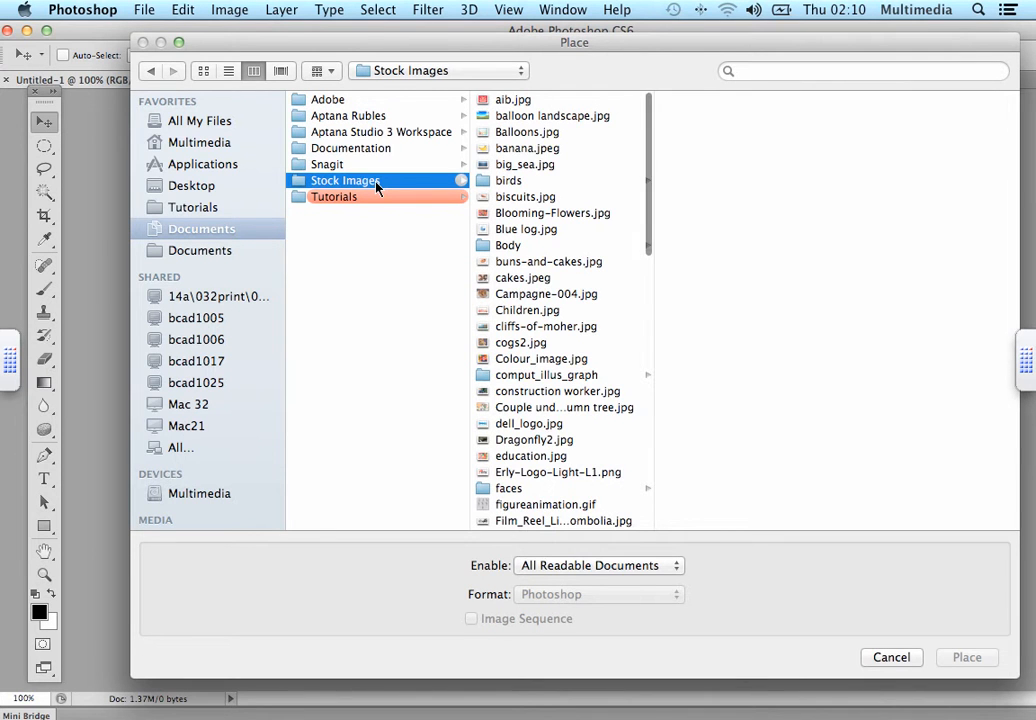
text(sn)
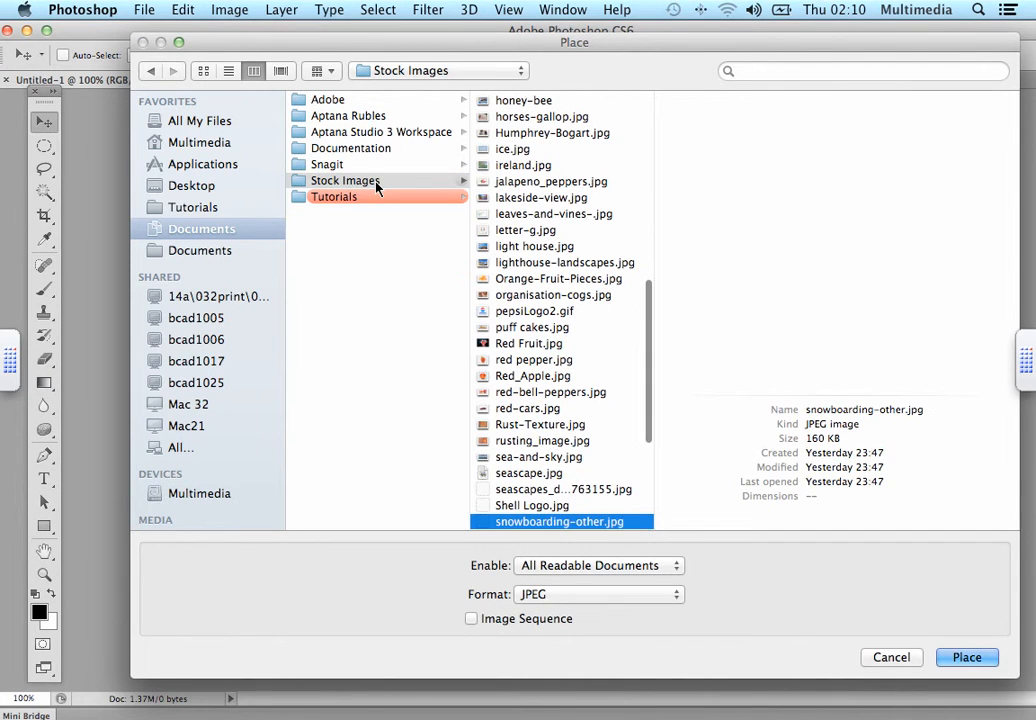
key(Return)
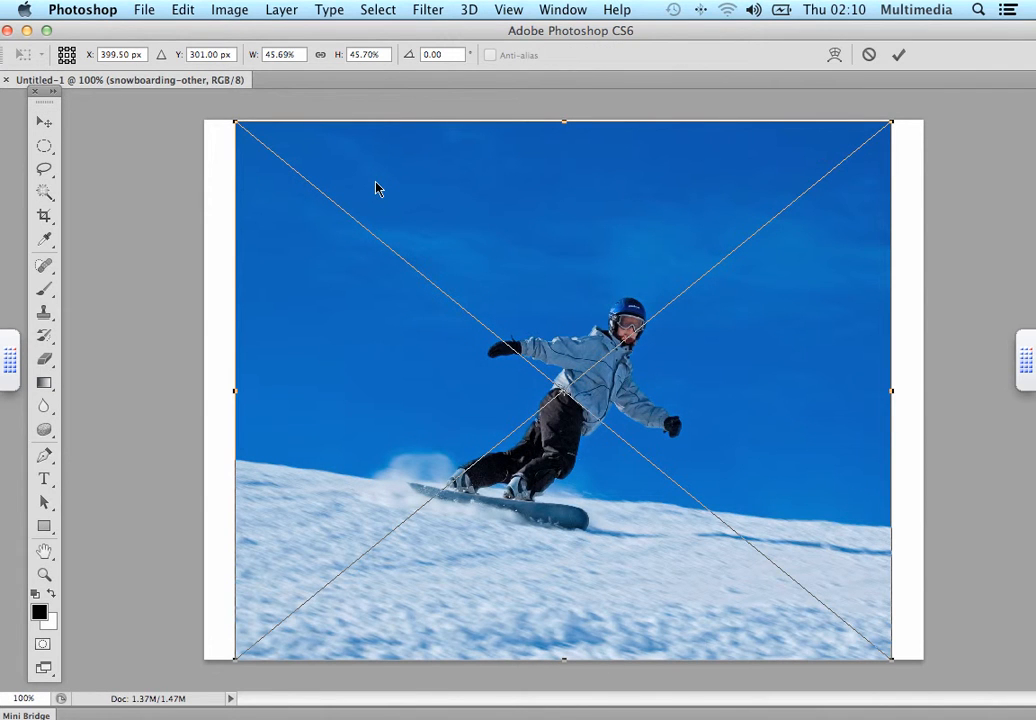
Show the Layers panel and commit the placed snowboarder image
click(566, 10)
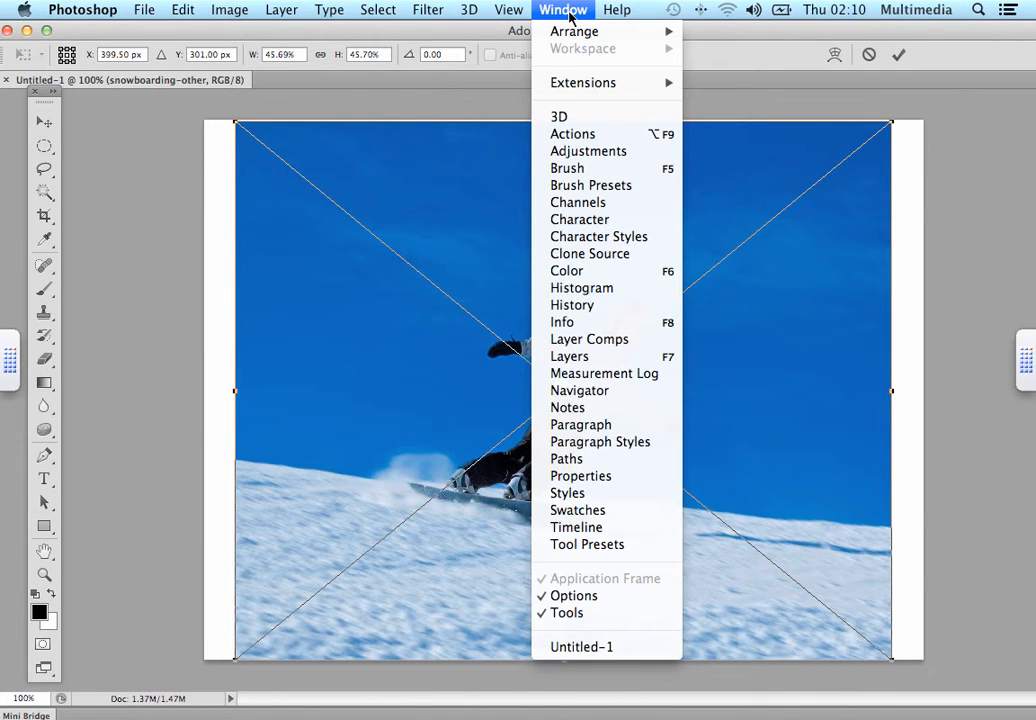
click(585, 357)
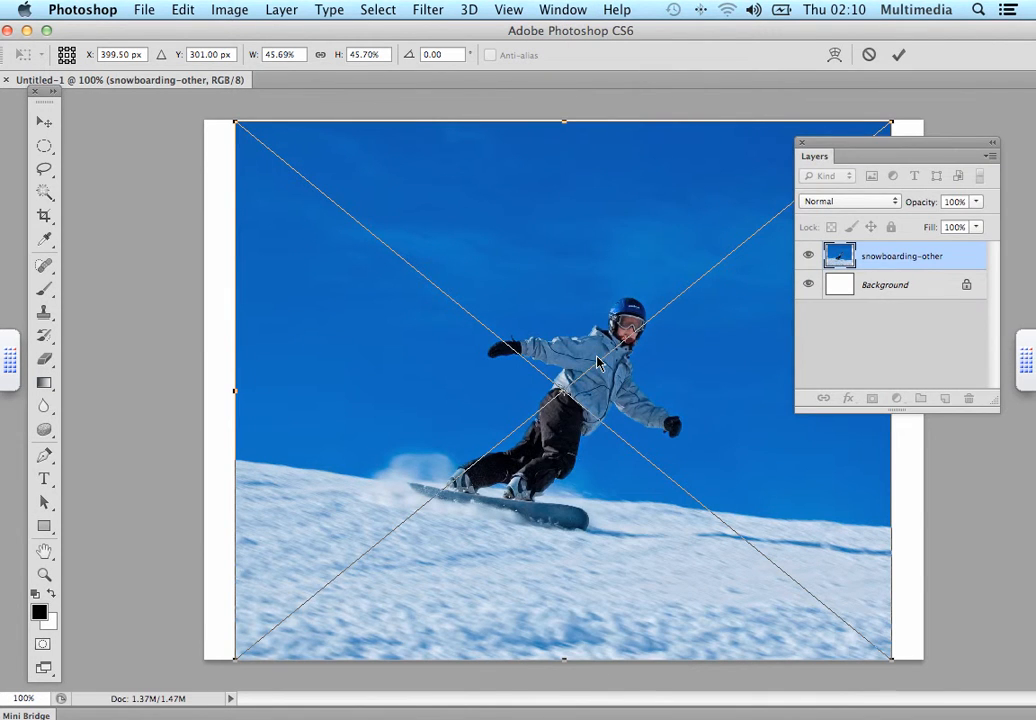
drag(881, 144, 894, 131)
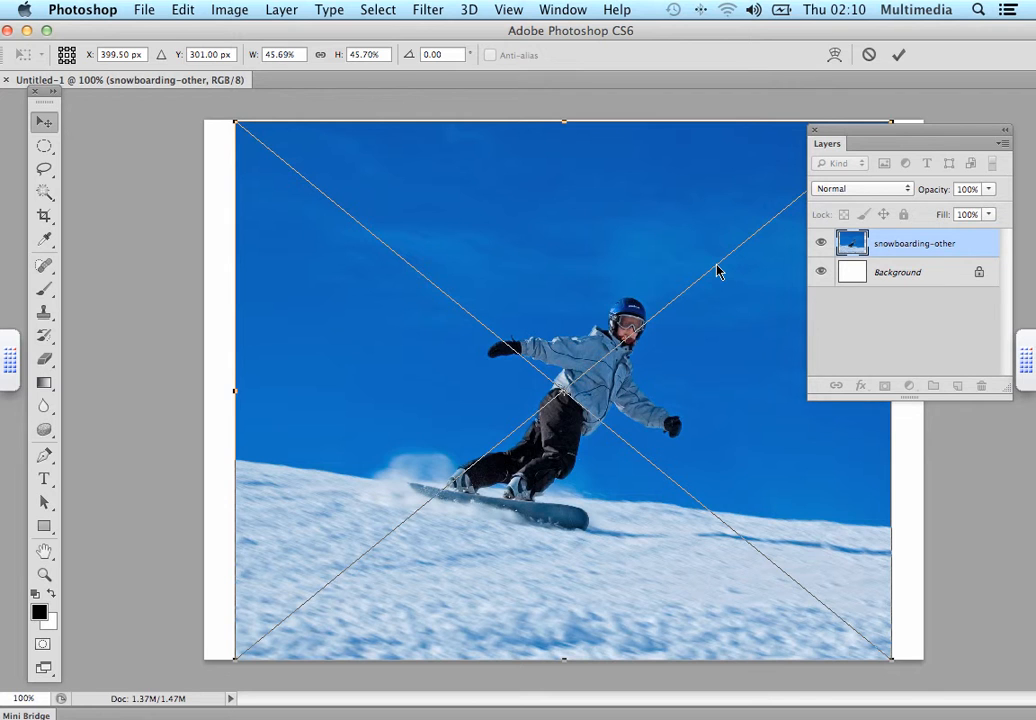
key(Return)
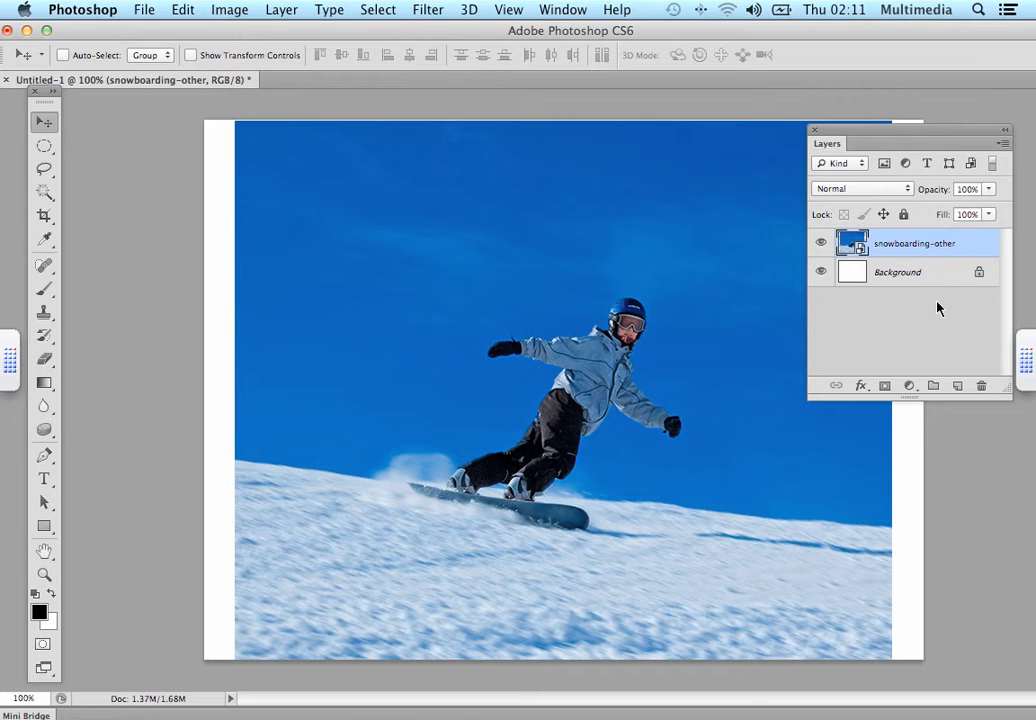
Switch to Illustrator and draw a large 14-pointed star on the artboard
key(super+Tab)
key(super+Tab)
key(super+Tab)
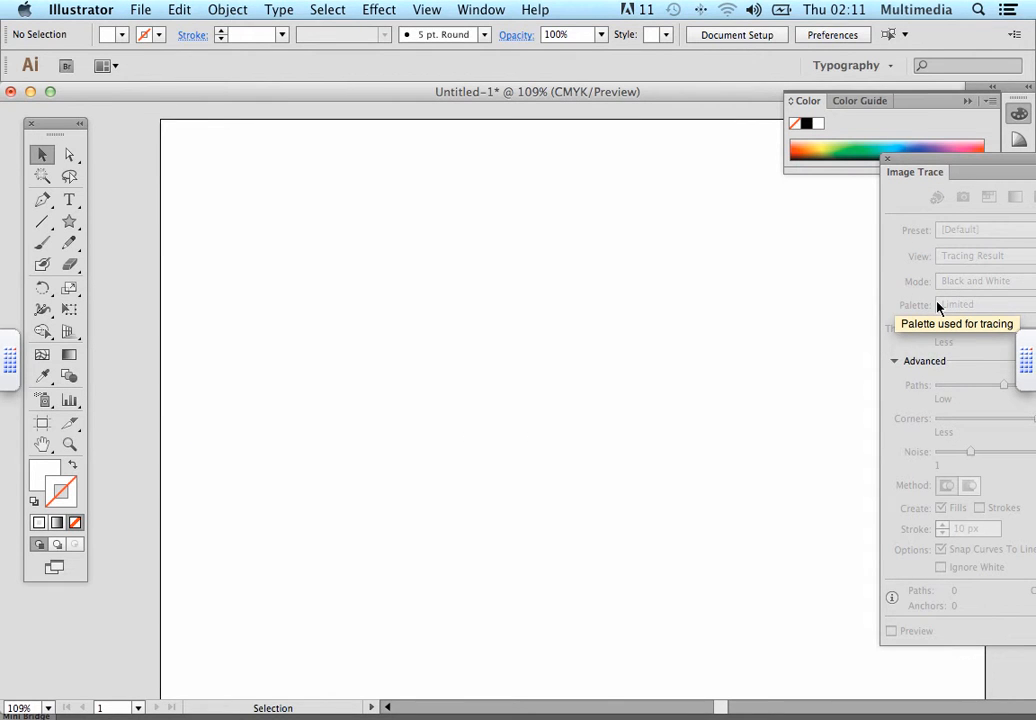
click(72, 225)
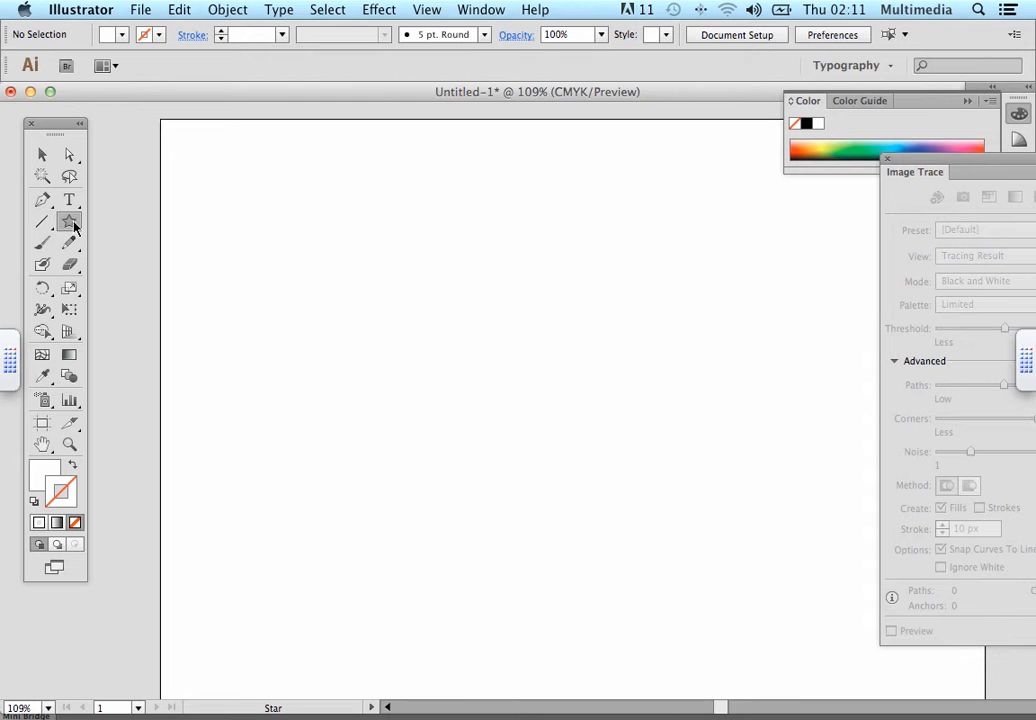
drag(494, 325, 670, 614)
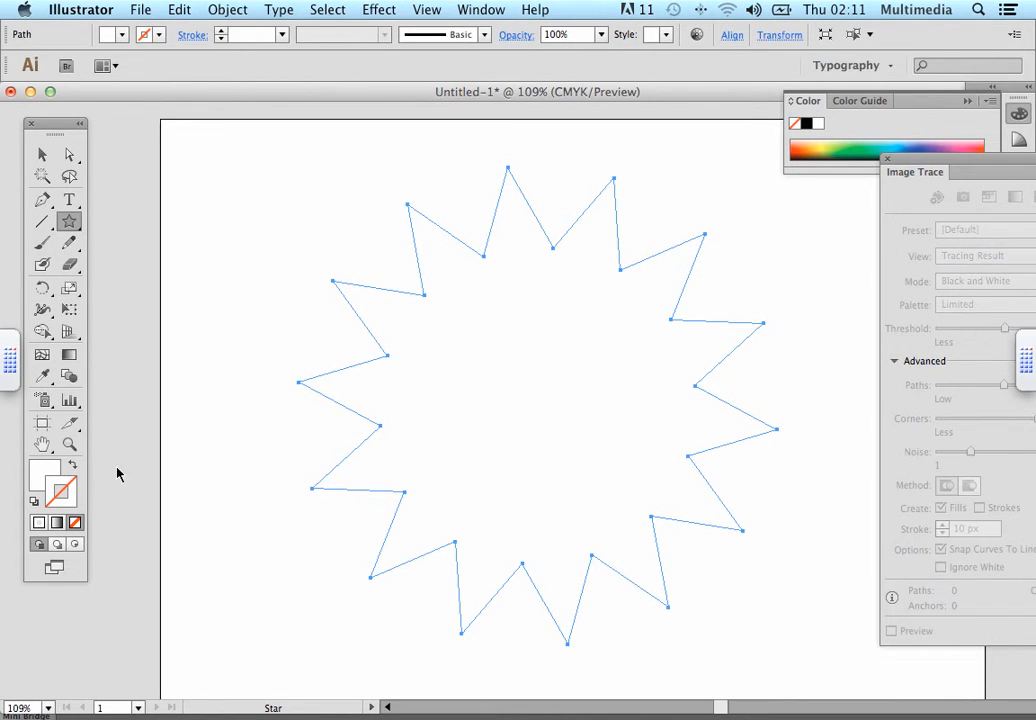
Give the star a solid black fill and no stroke
click(35, 503)
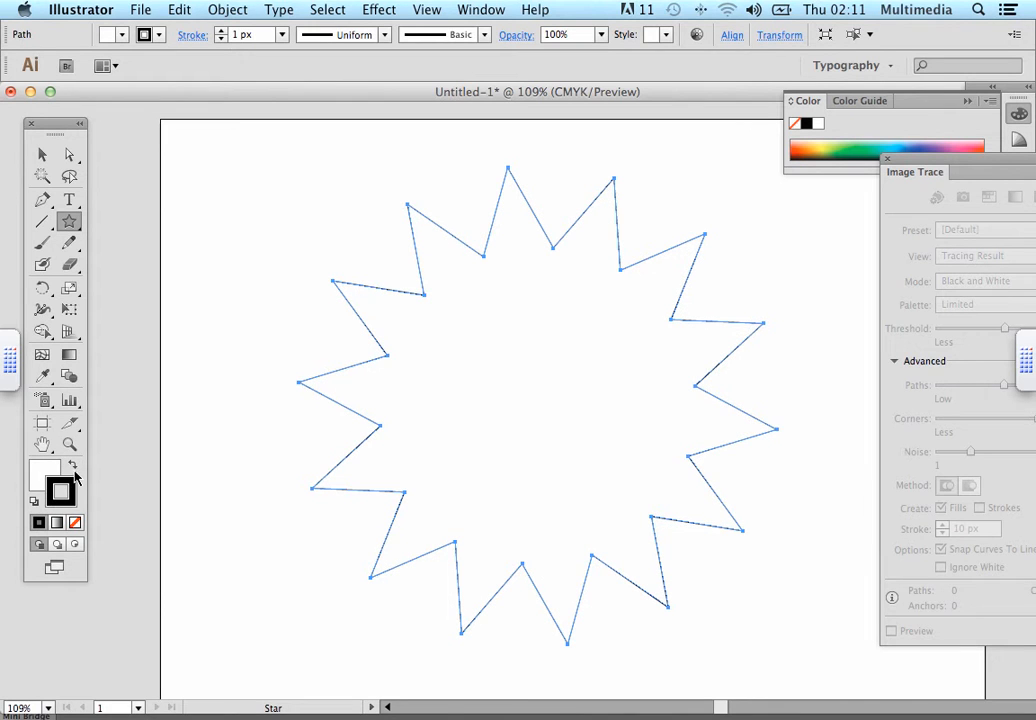
click(72, 467)
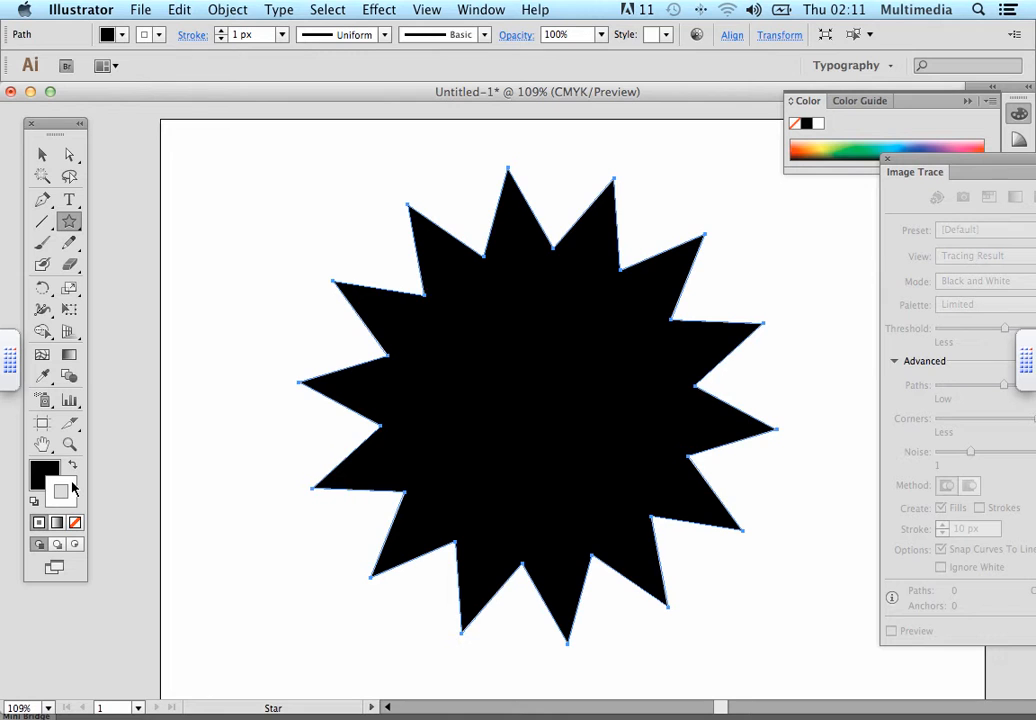
click(73, 487)
click(75, 523)
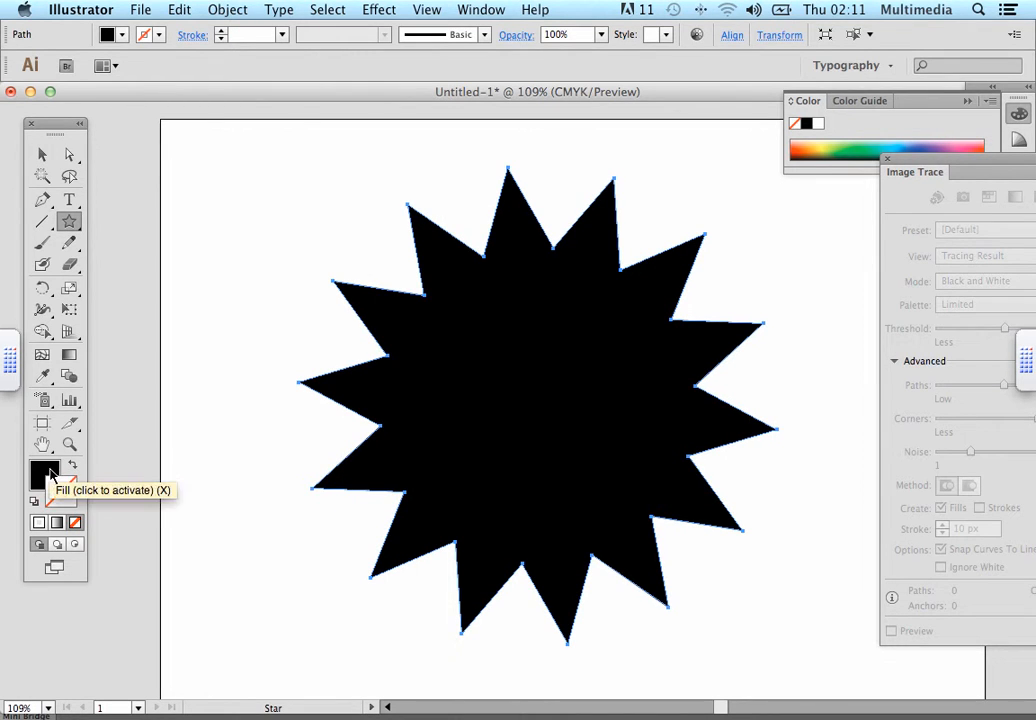
click(52, 476)
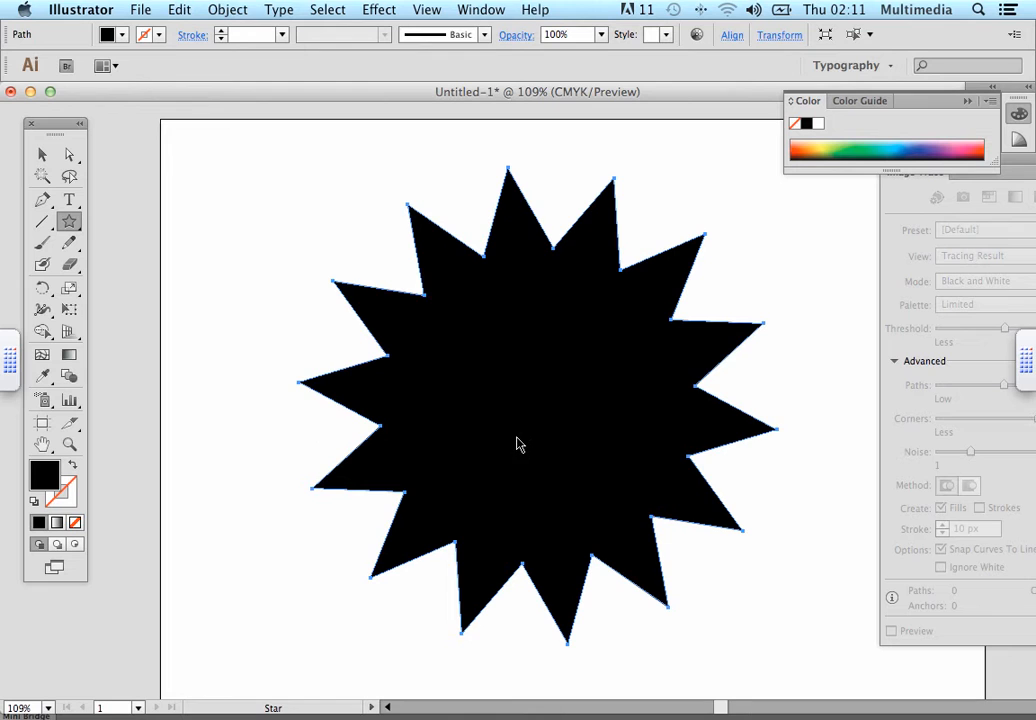
Copy the black star to the clipboard and deselect it
click(43, 156)
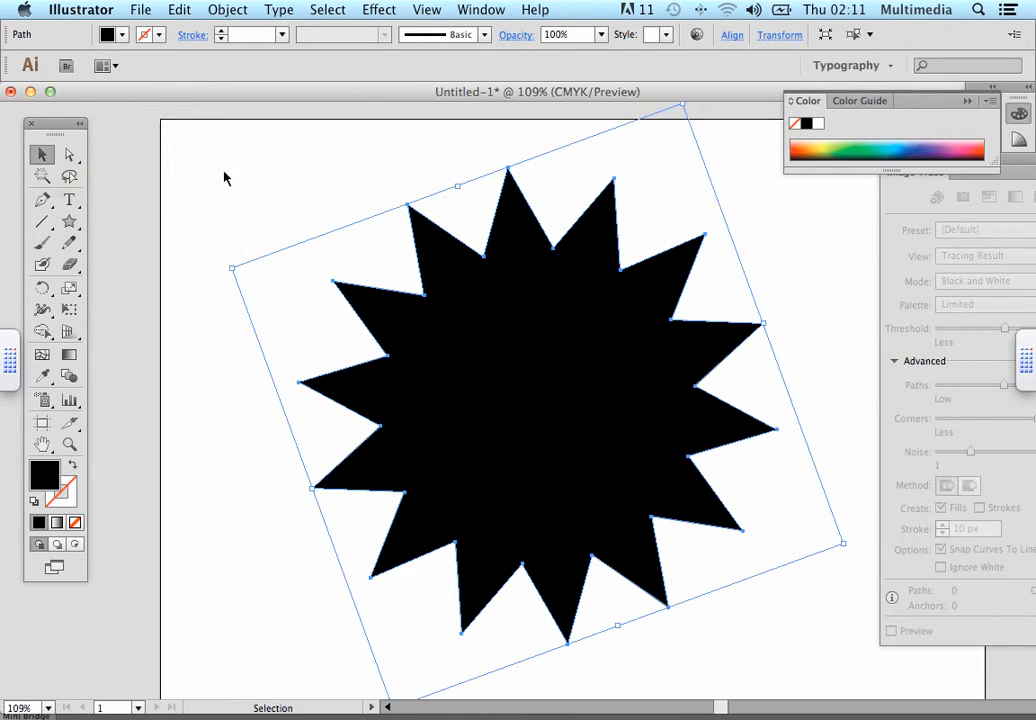
key(super+c)
click(181, 12)
click(206, 95)
click(339, 157)
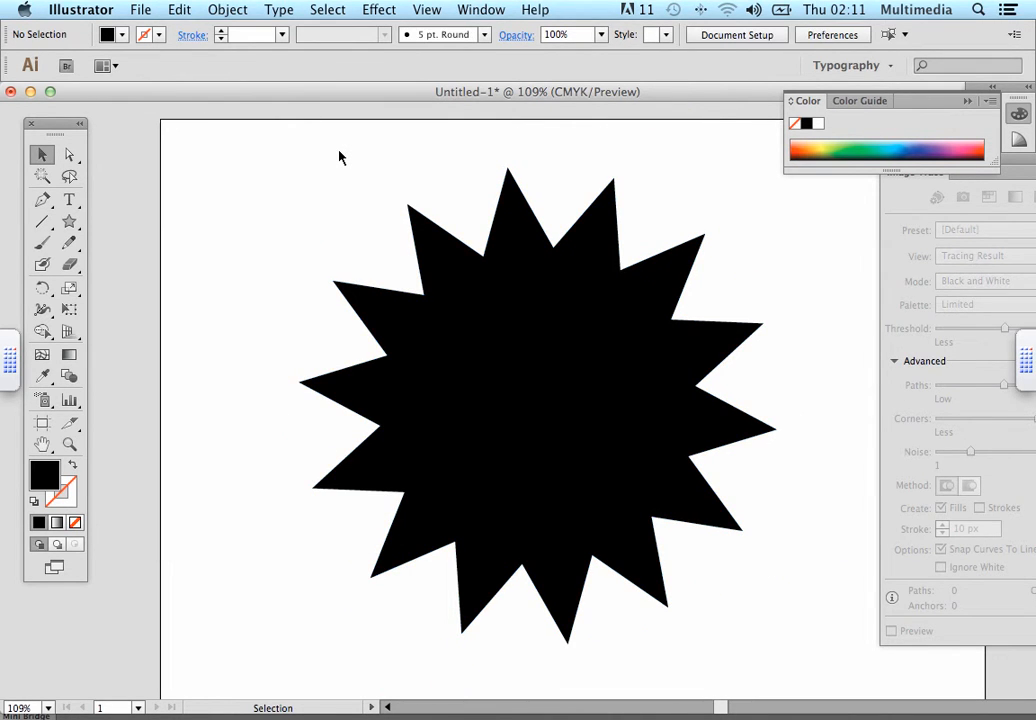
Switch to Photoshop and paste the star as a Smart Object over the snowboarder image
key(super+Tab)
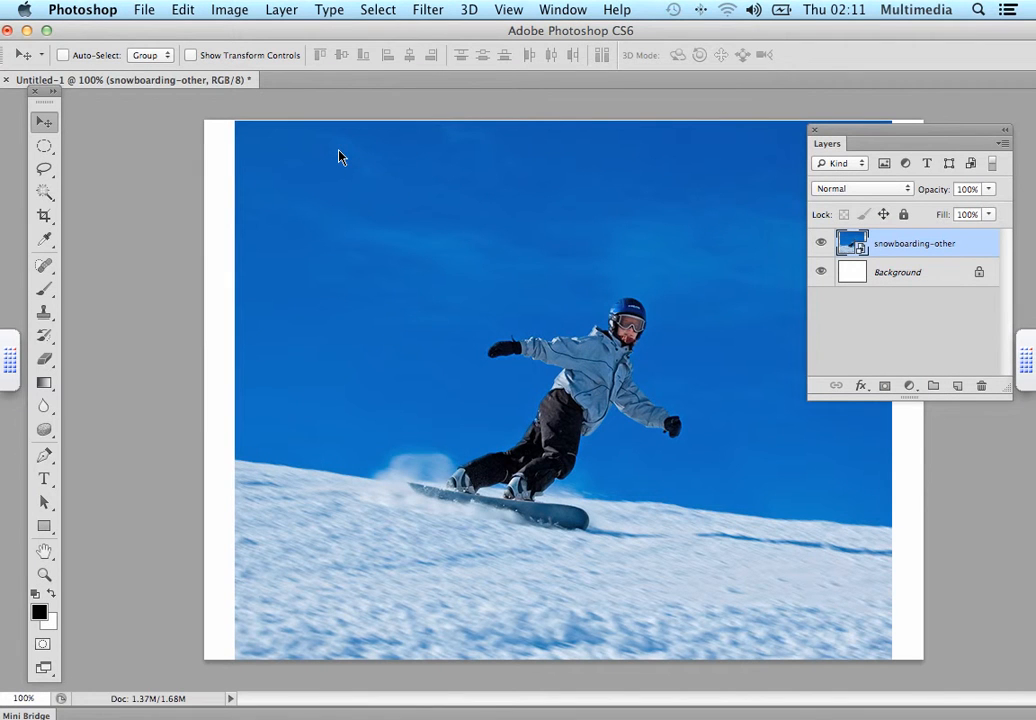
click(190, 11)
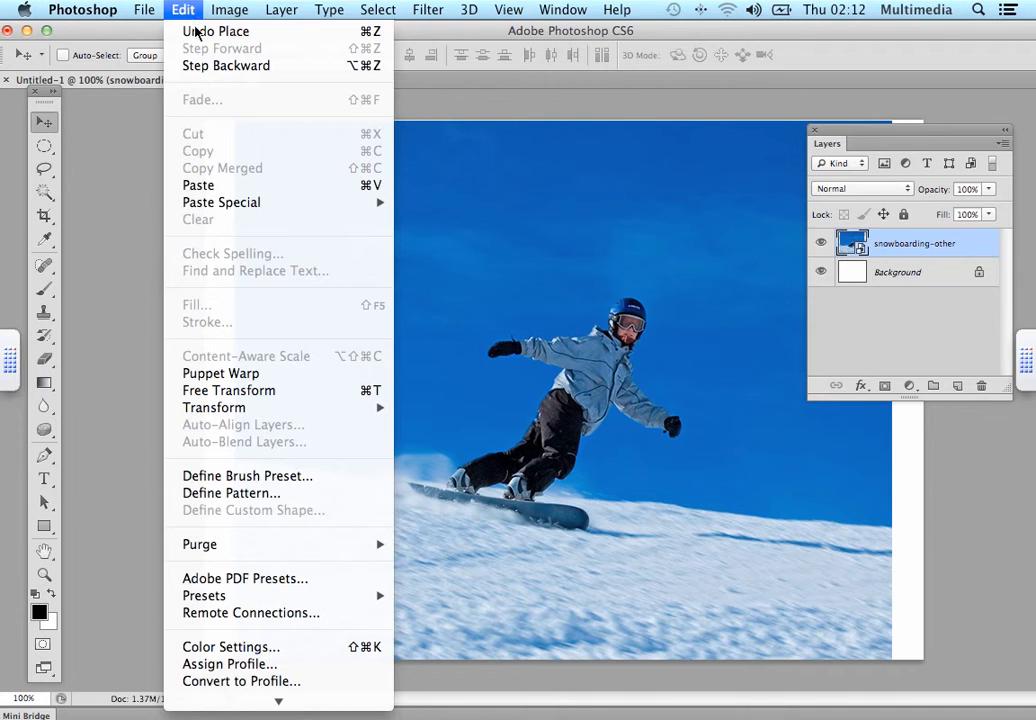
click(277, 190)
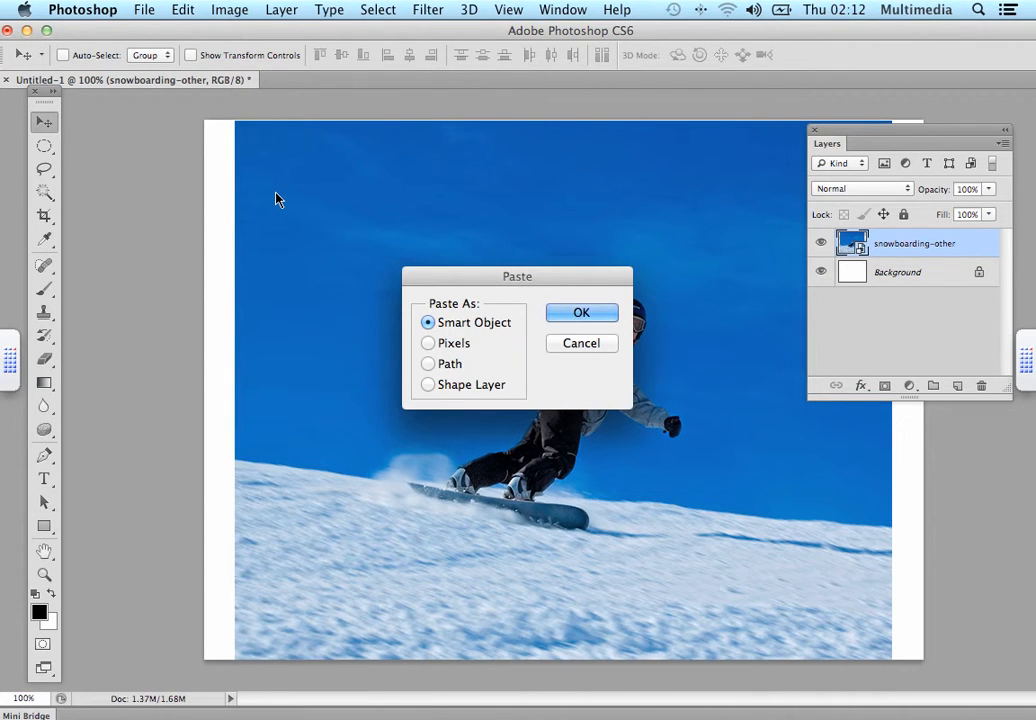
click(582, 314)
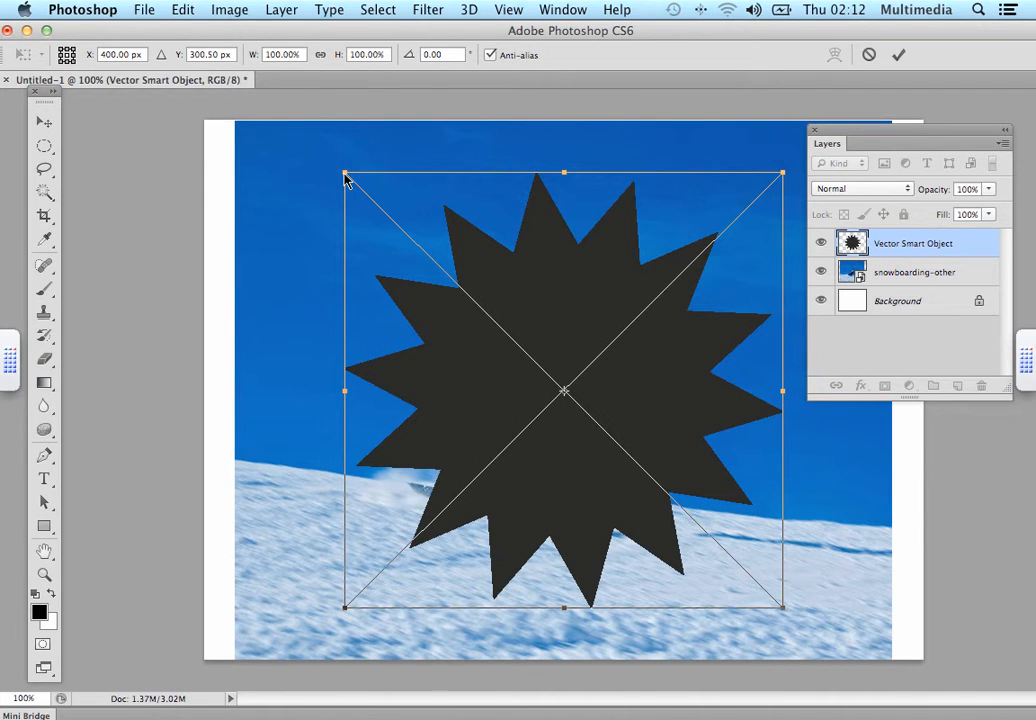
Enlarge the pasted star to about 115% around the snowboarder and commit the transformation
drag(345, 176, 312, 139)
drag(784, 608, 827, 637)
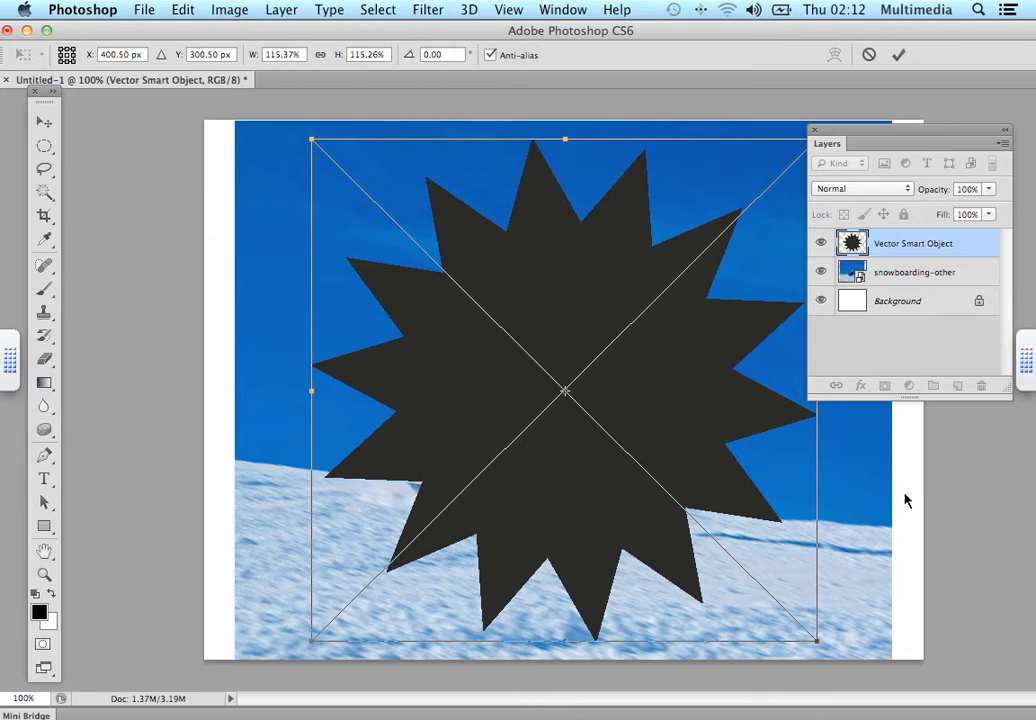
key(Return)
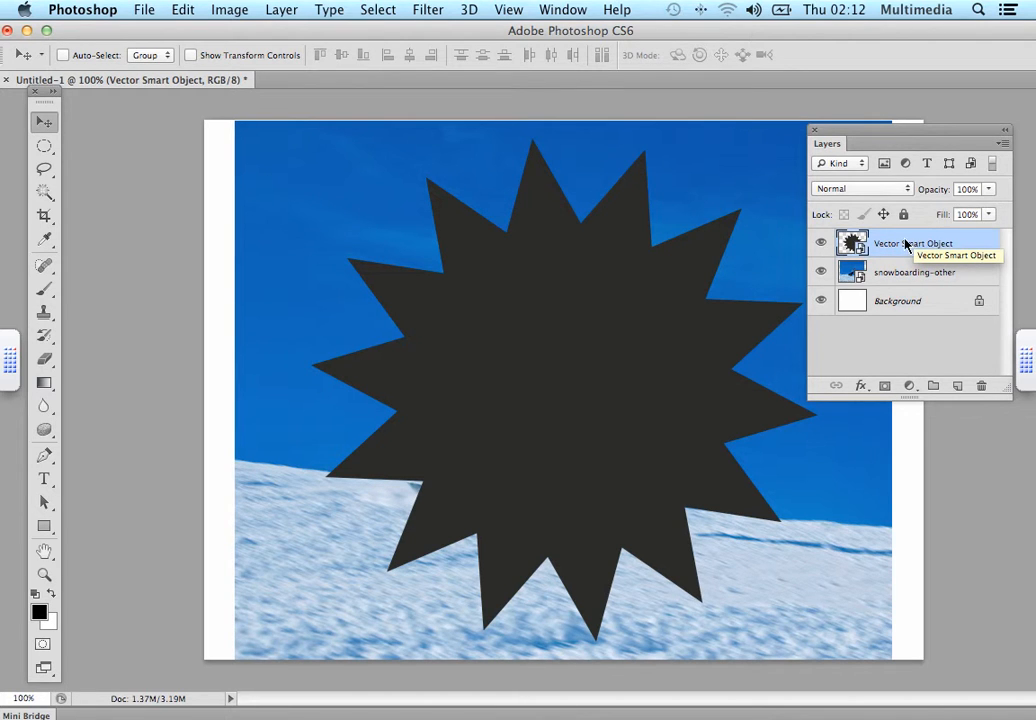
Move the Vector Smart Object layer below snowboarding-other and make snowboarding-other the active layer
drag(844, 245, 907, 290)
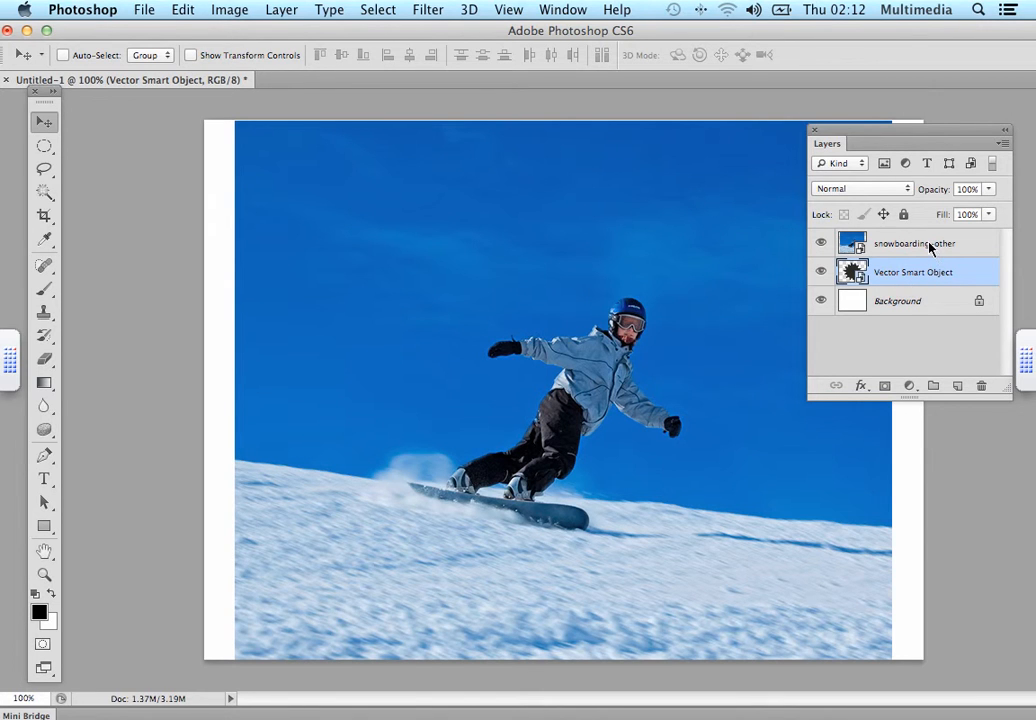
click(921, 247)
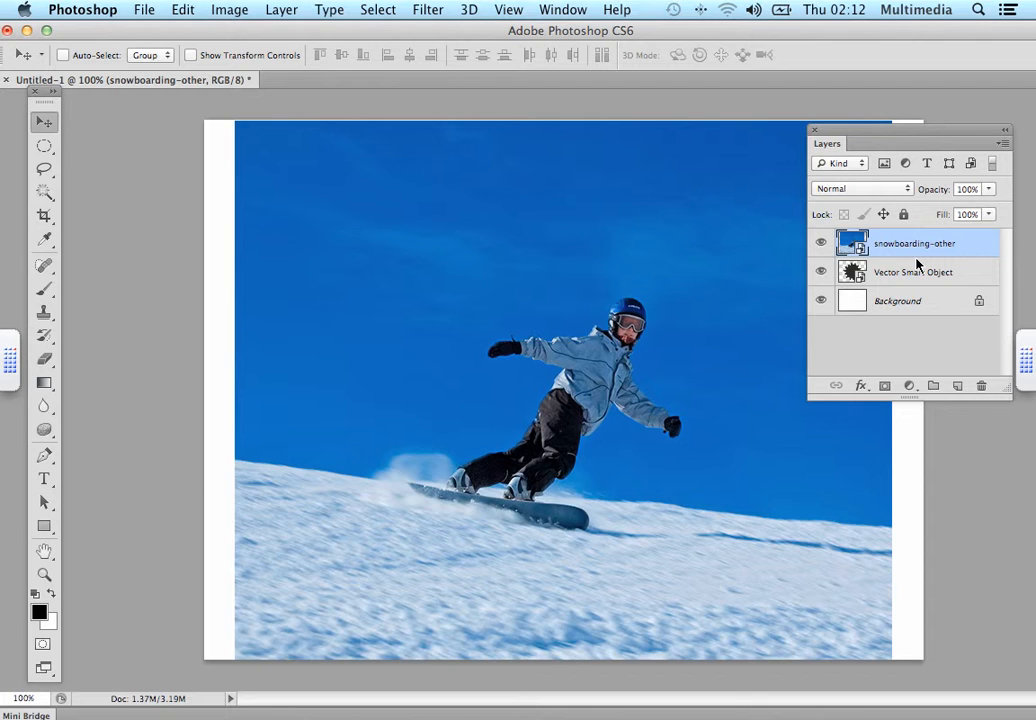
Clip the snowboarding-other layer to the star layer directly below it with a clipping mask
alt+click(917, 260)
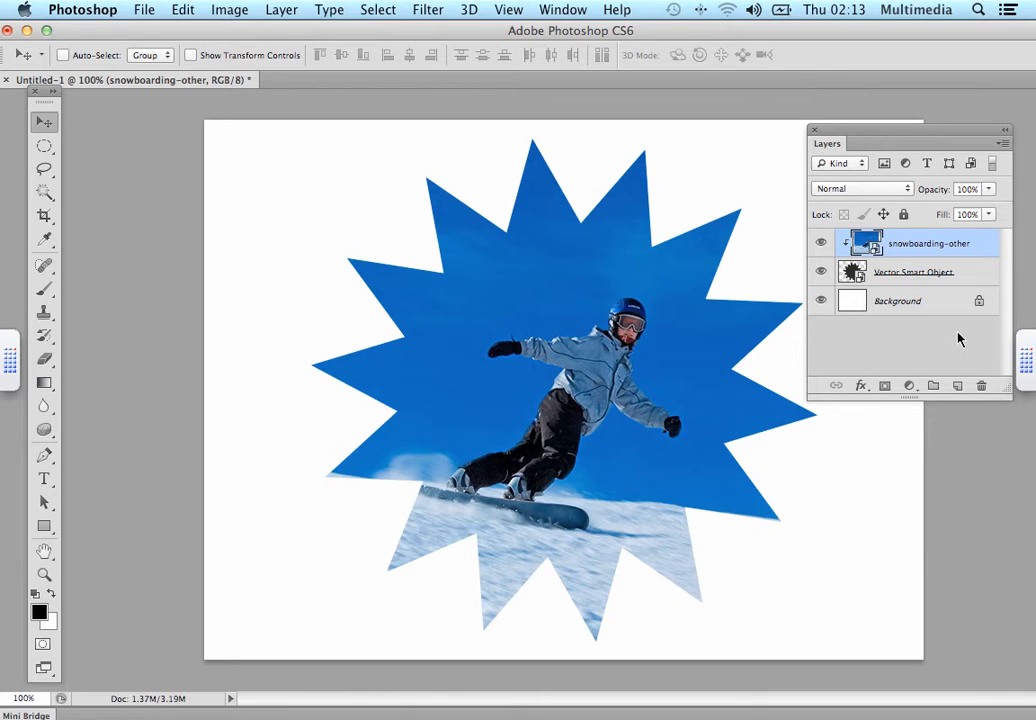
Add a Gradient fill layer directly above the Background layer and apply the Blue, Yellow, Blue preset to it
click(913, 305)
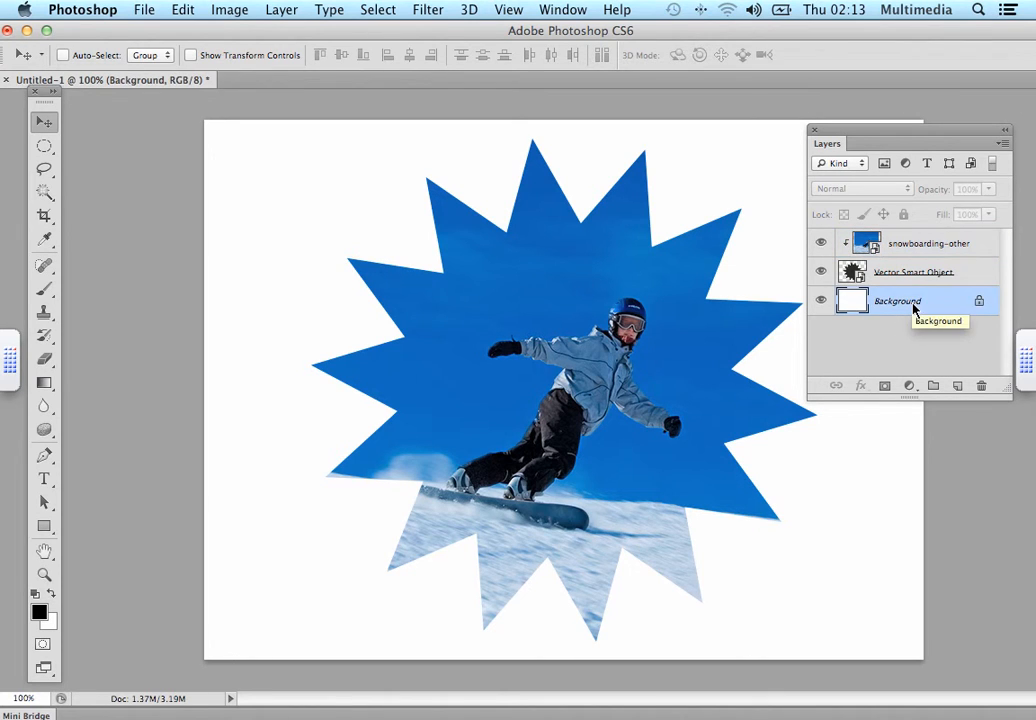
click(908, 387)
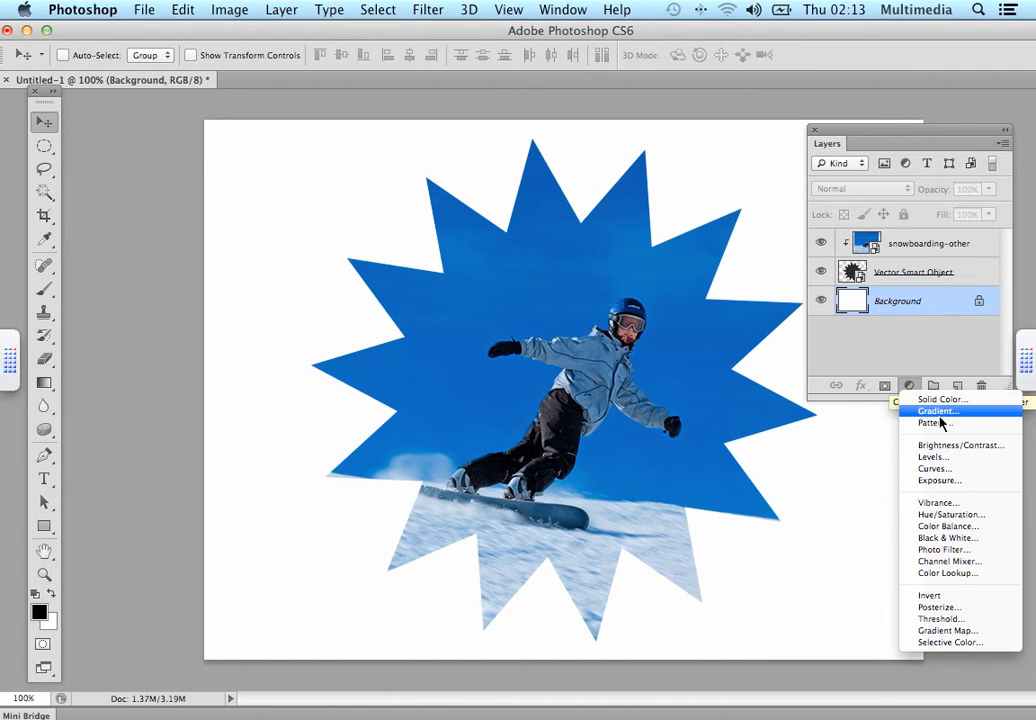
click(937, 412)
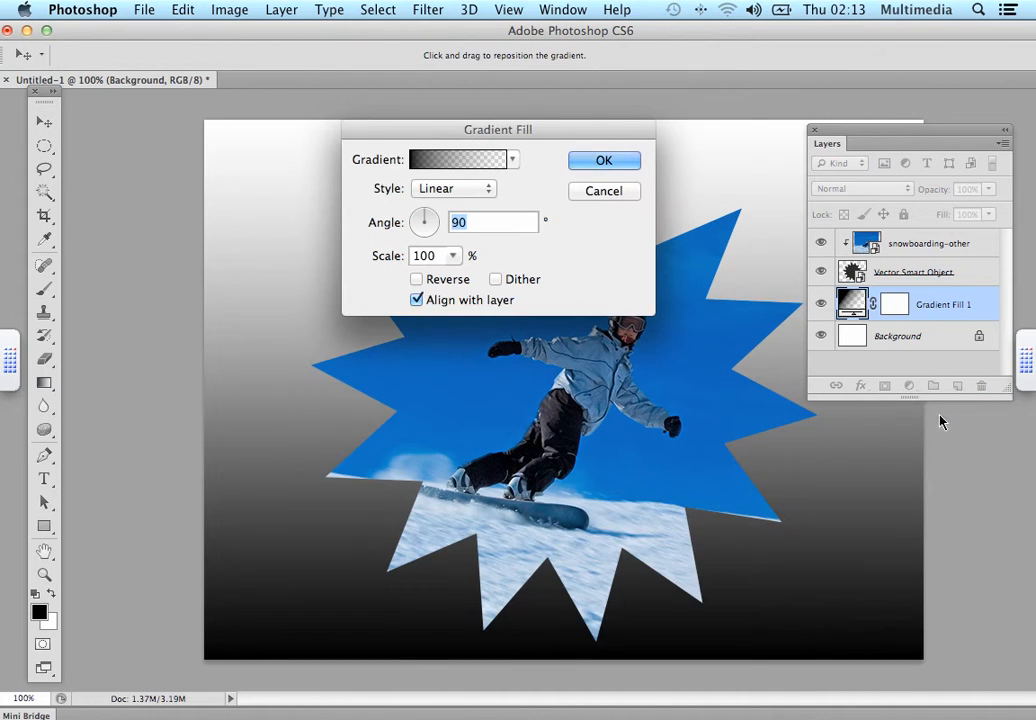
click(481, 164)
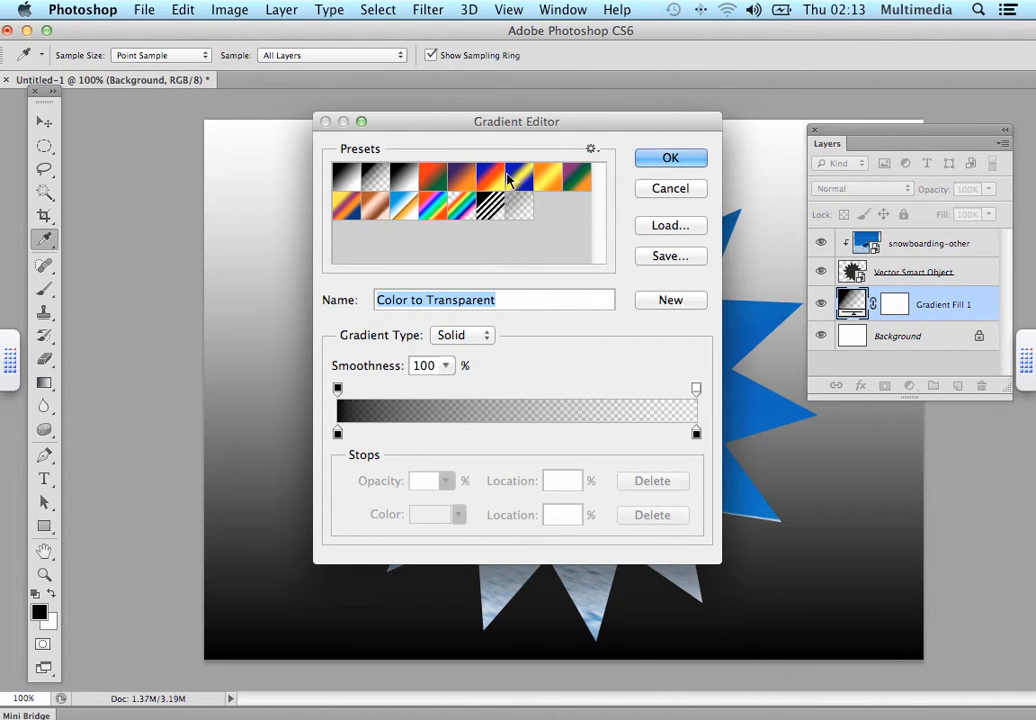
click(514, 172)
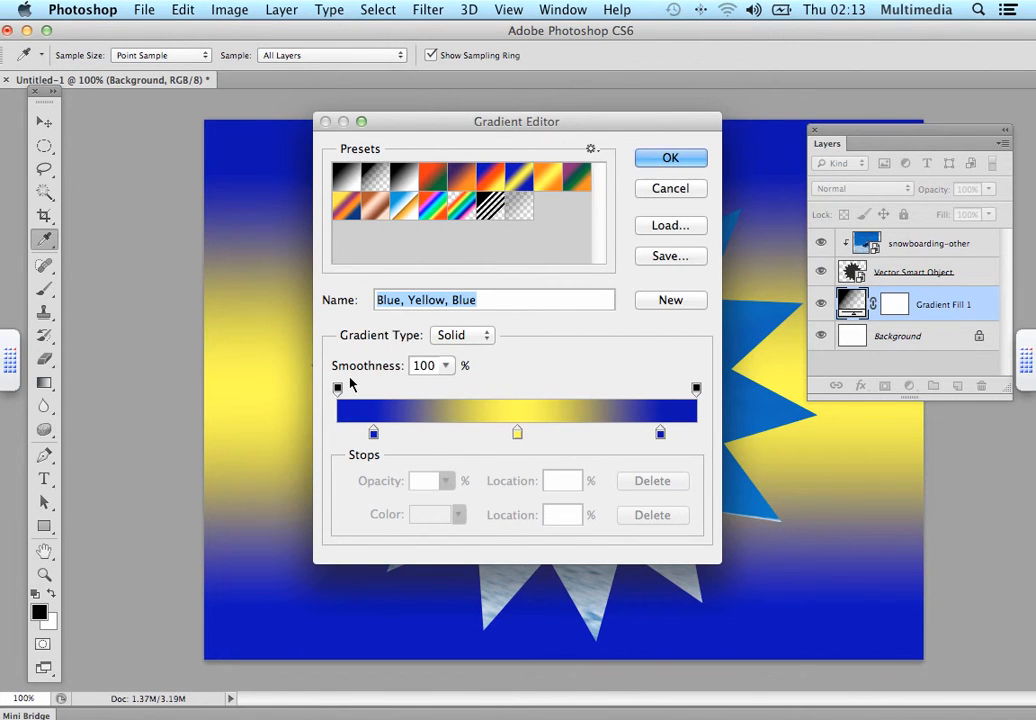
Change the gradient's middle colour stop from yellow to cyan, #27f9ed
click(517, 434)
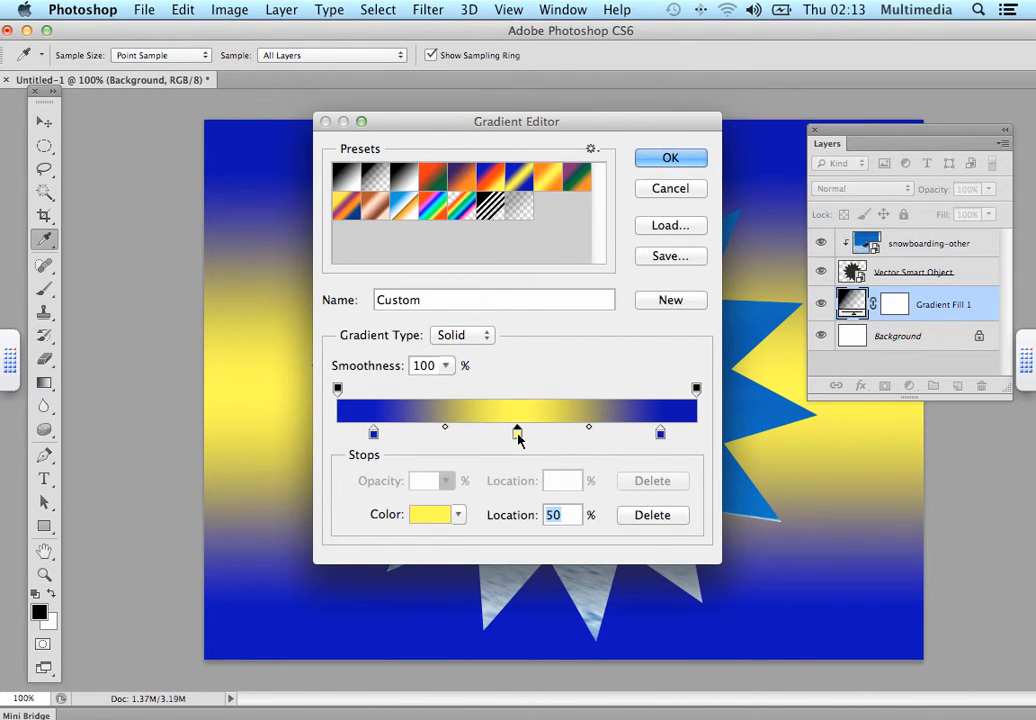
double_click(517, 434)
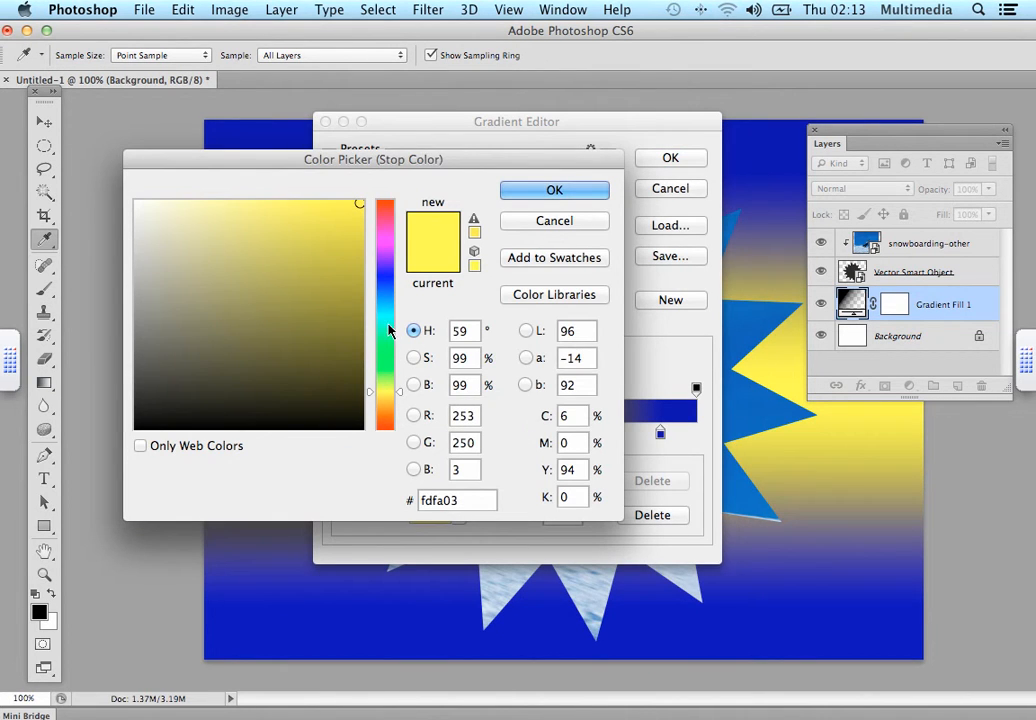
mouse_move(392, 346)
mouse_down()
mouse_move(388, 310)
mouse_move(387, 323)
mouse_up()
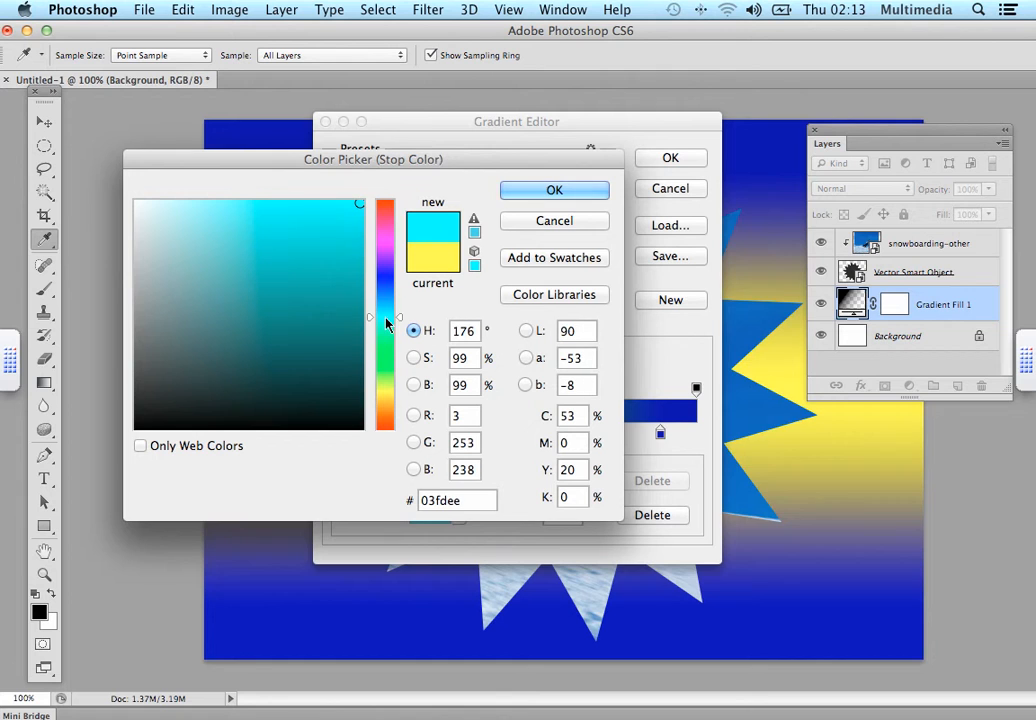
click(328, 206)
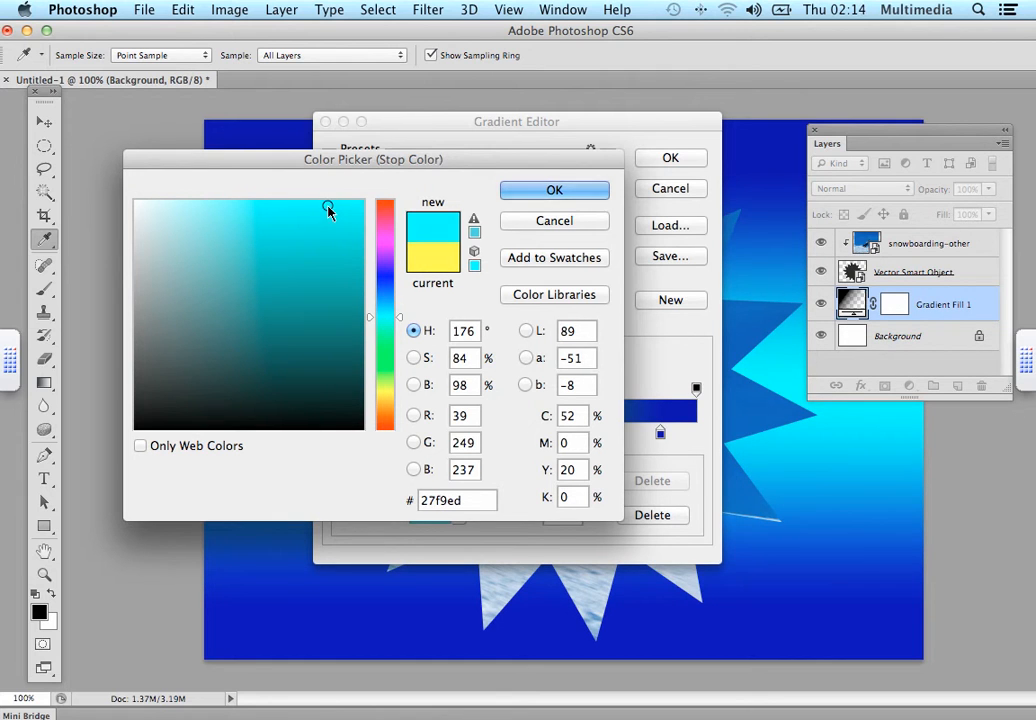
click(555, 190)
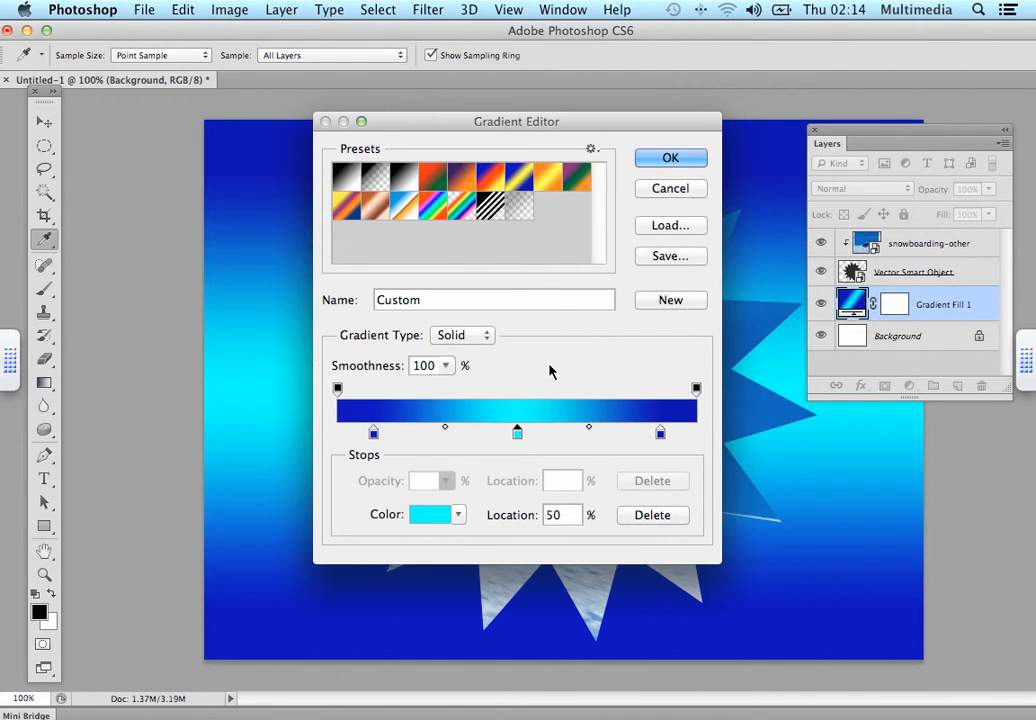
Widen the gradient's cyan band by shifting both colour midpoints outward, the left one to 40%, and apply the gradient fill
drag(591, 432, 622, 430)
click(519, 434)
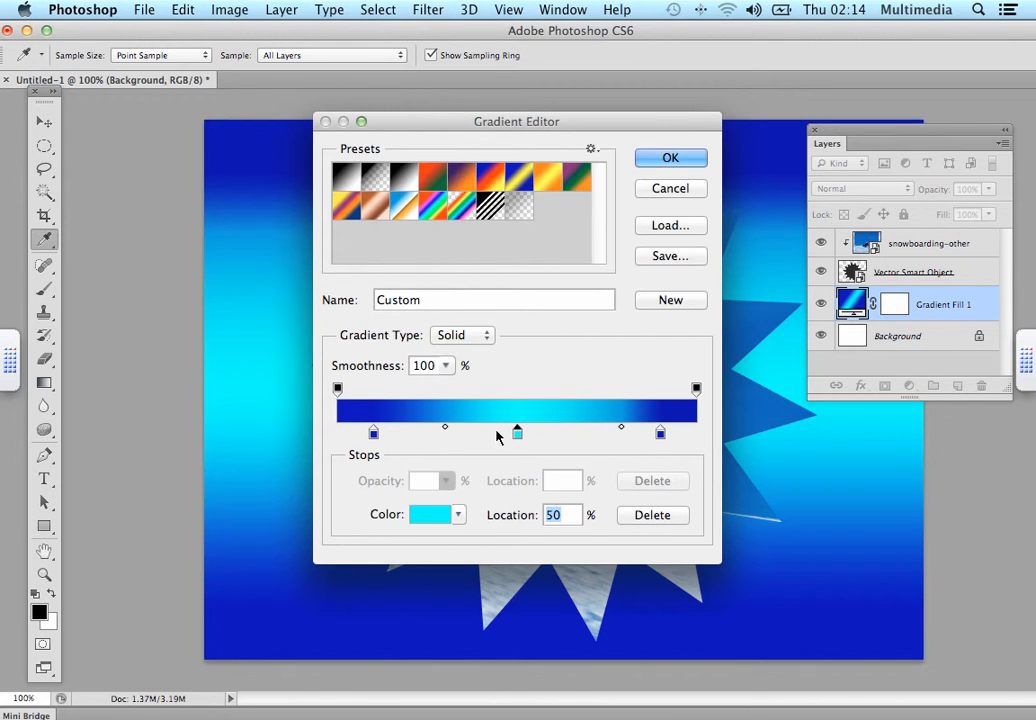
drag(445, 431, 430, 428)
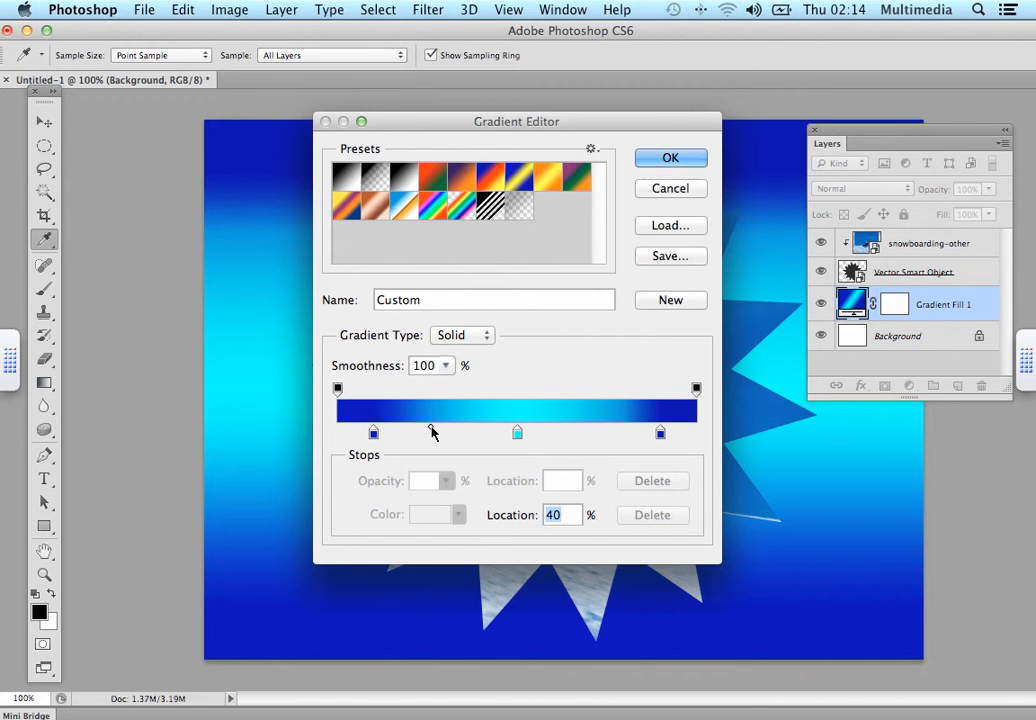
click(670, 158)
click(602, 162)
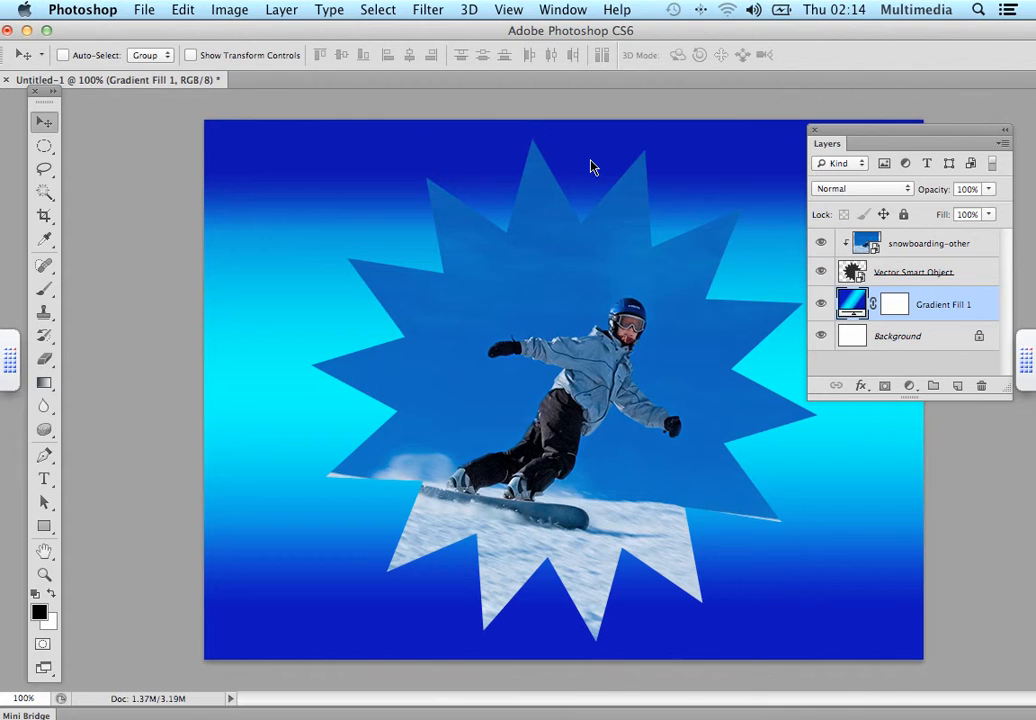
Reopen the Gradient Fill 1 layer's settings and its Gradient Editor to review the gradient, then close them without changes
double_click(853, 301)
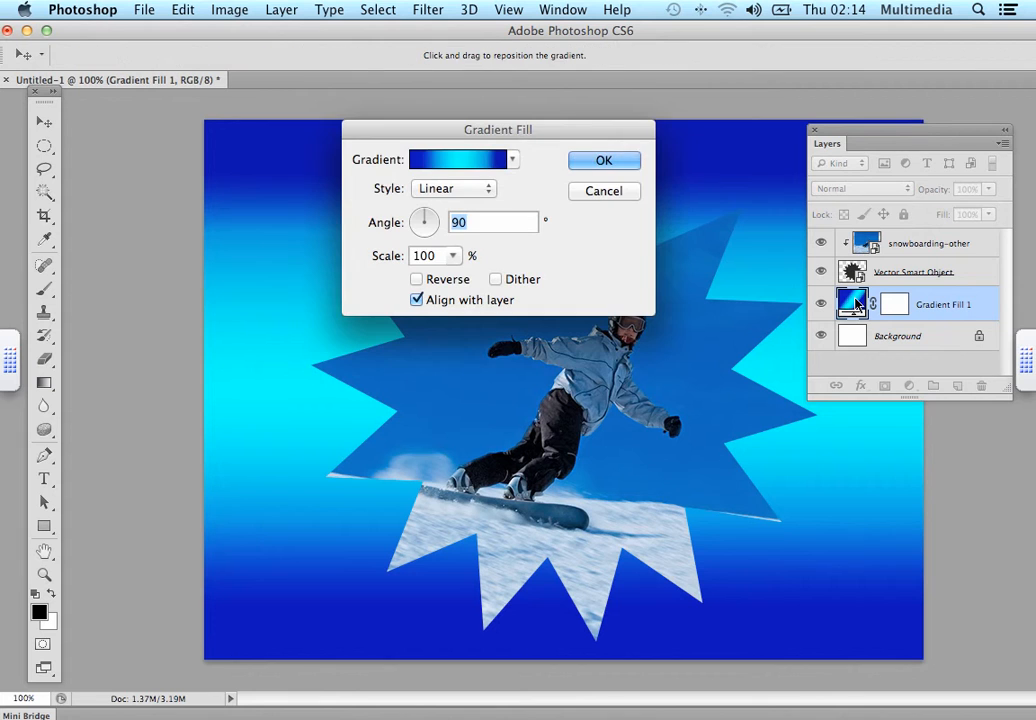
click(598, 163)
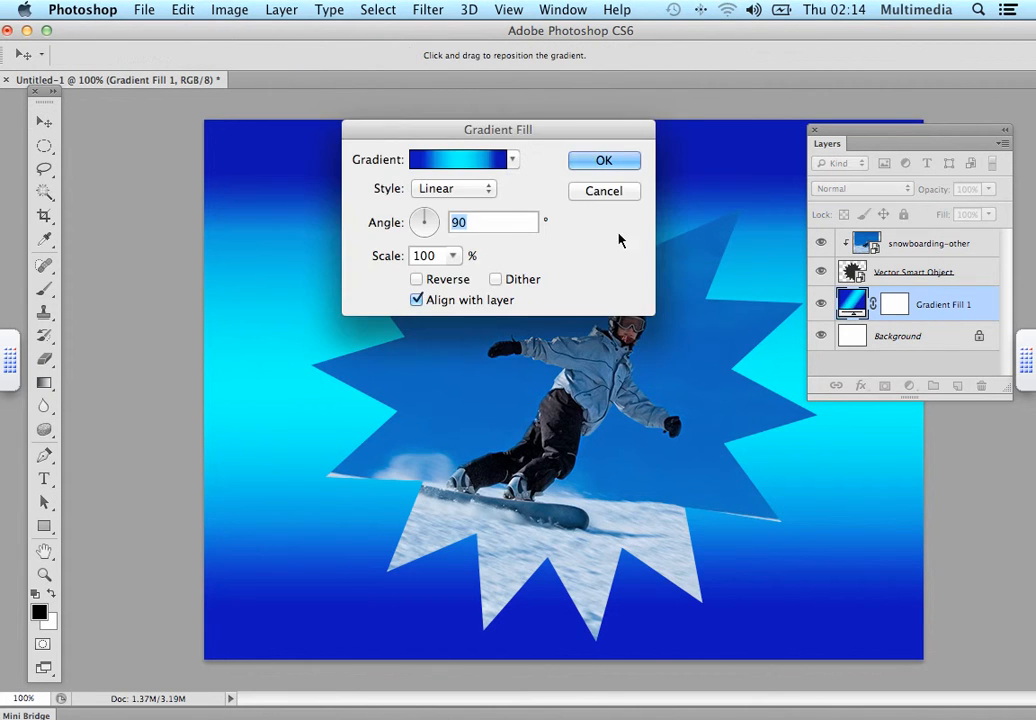
click(462, 162)
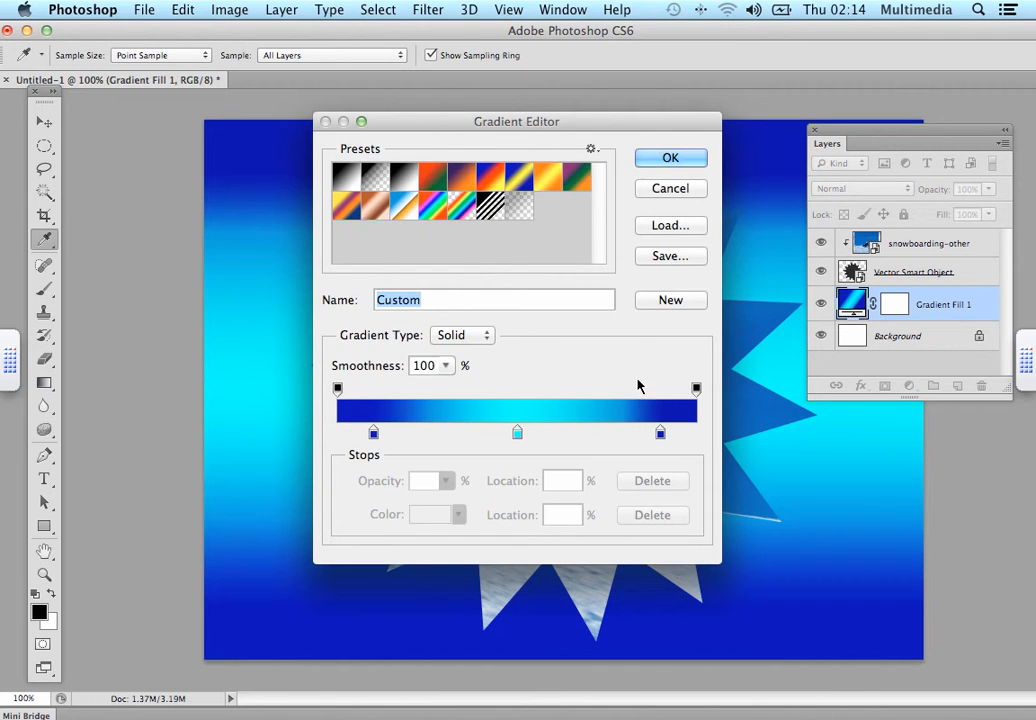
click(654, 162)
click(602, 160)
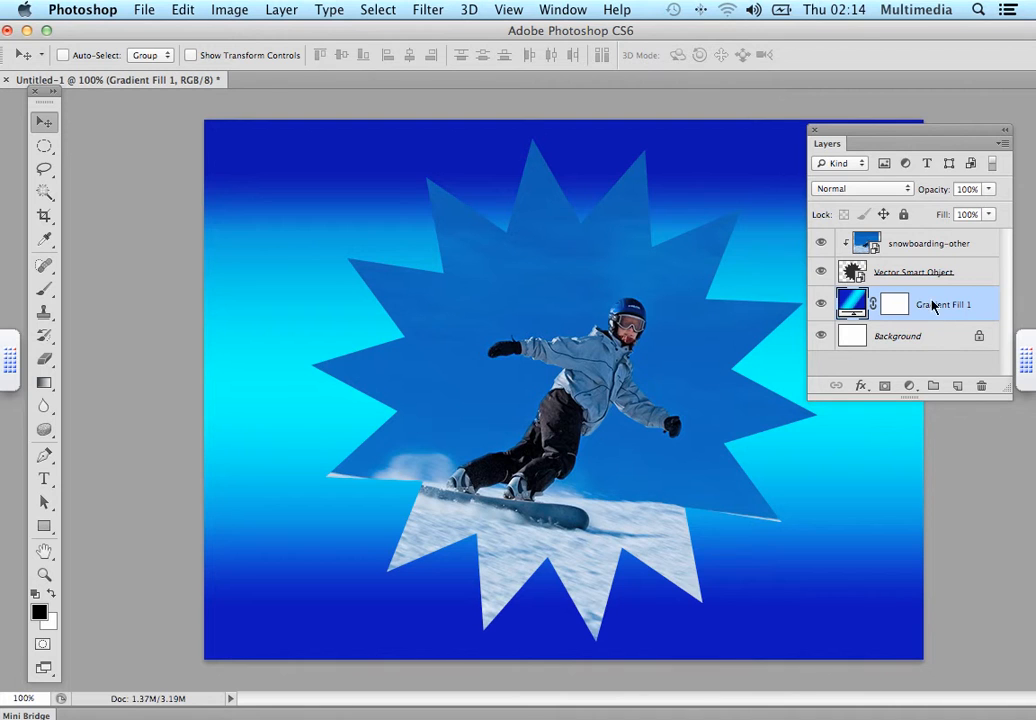
Add a 3 px outside Stroke in yellow #f6f321 to the star's Vector Smart Object layer, then close the Layers panel
click(899, 274)
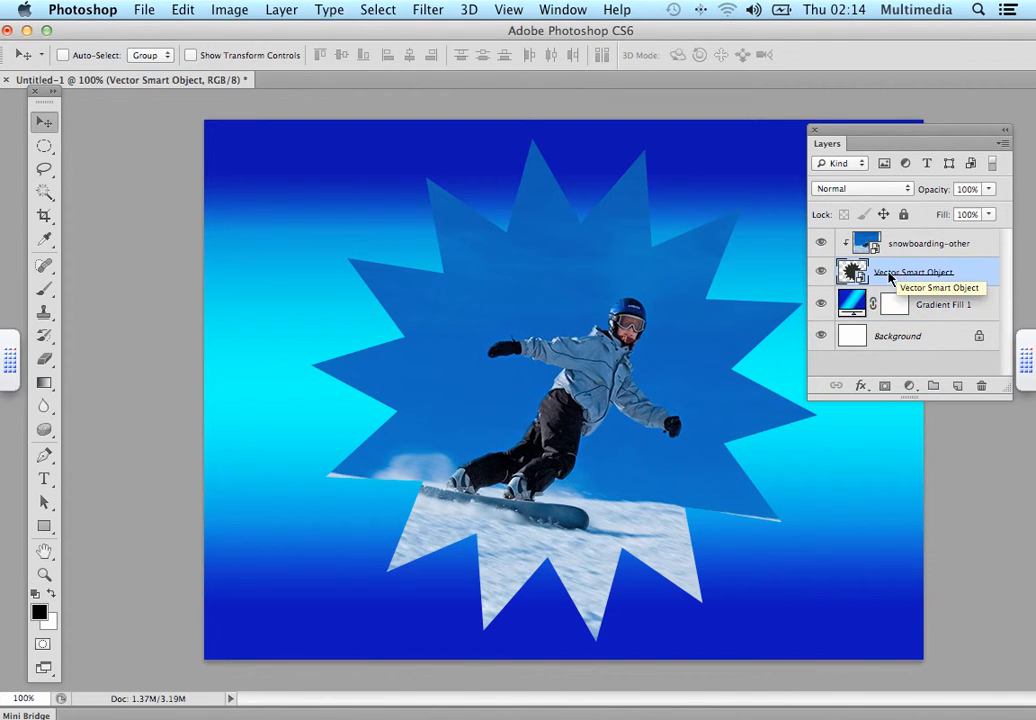
click(862, 387)
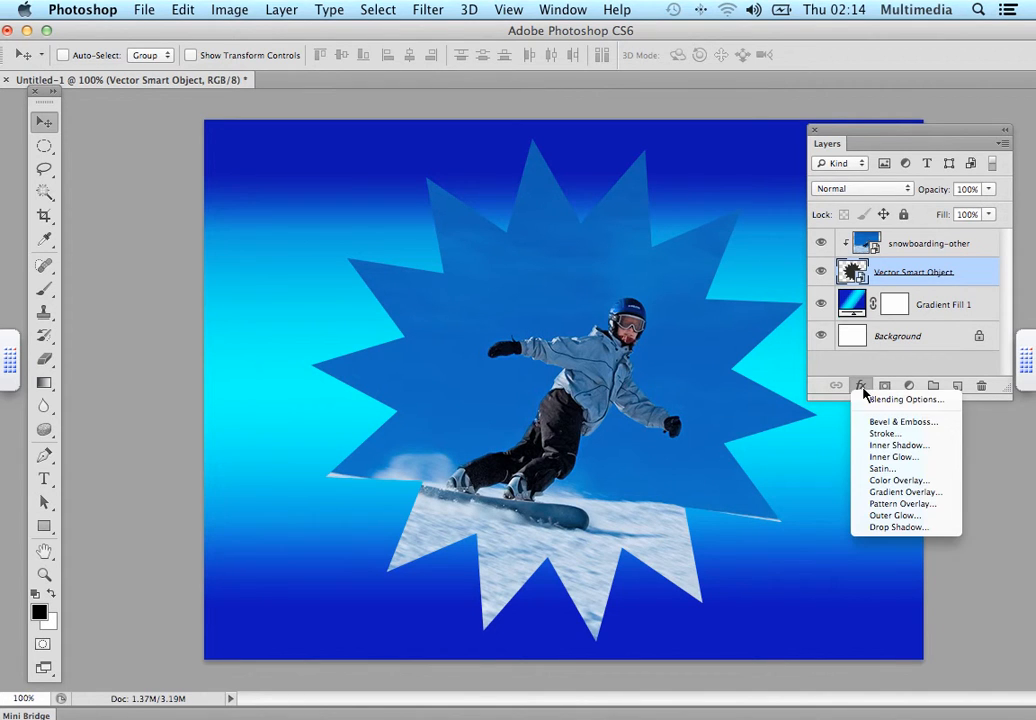
click(888, 435)
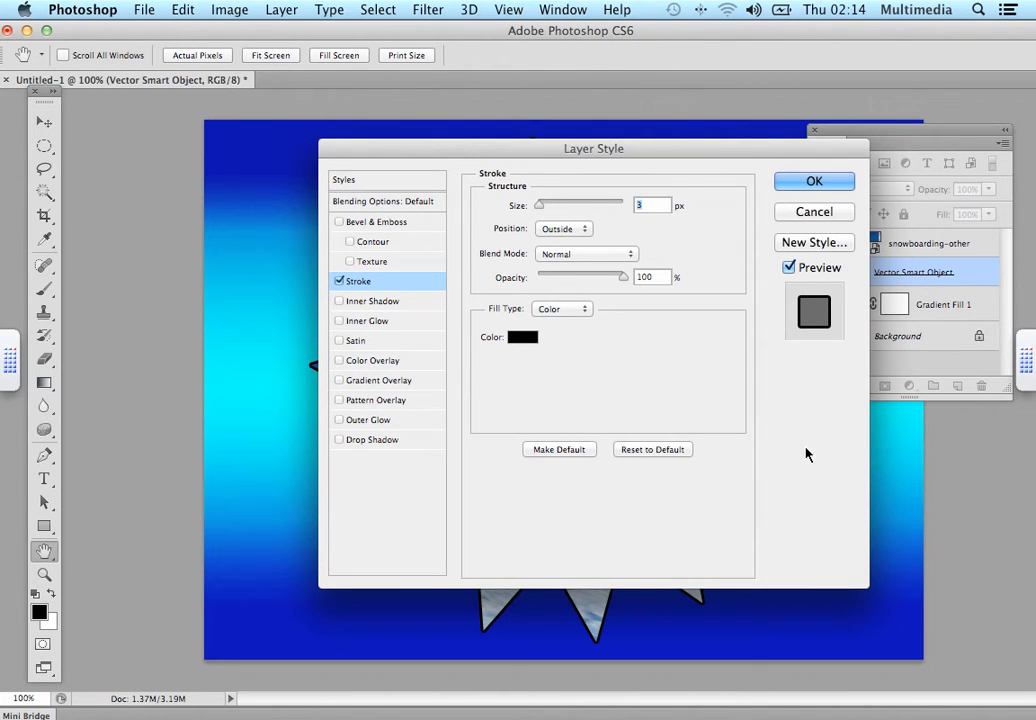
click(520, 337)
drag(391, 404, 390, 392)
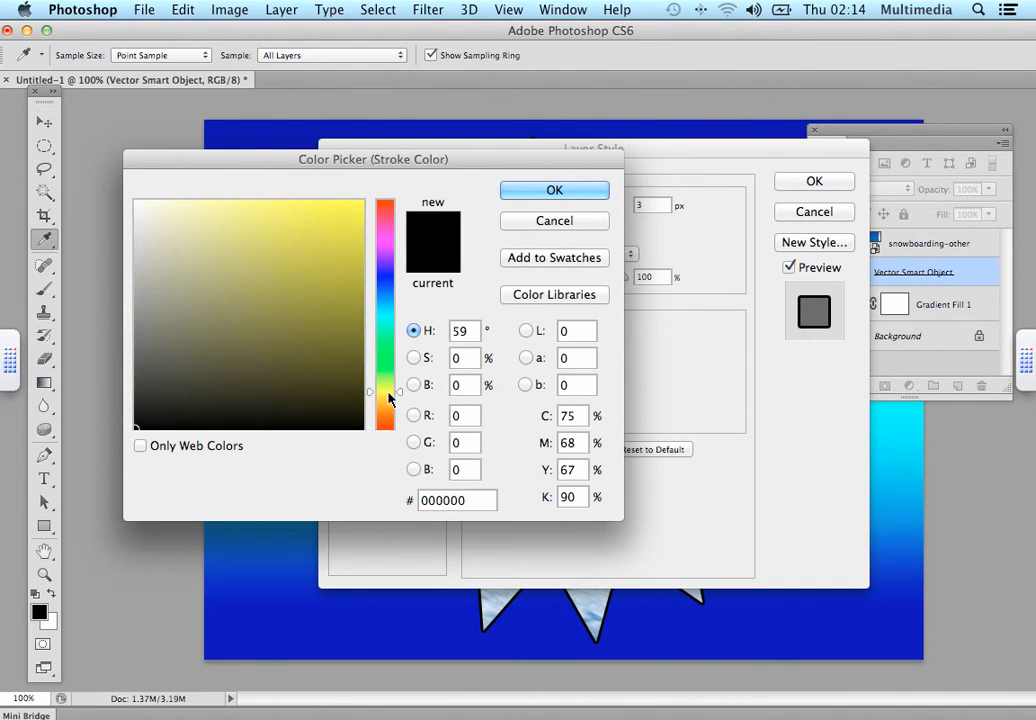
click(333, 208)
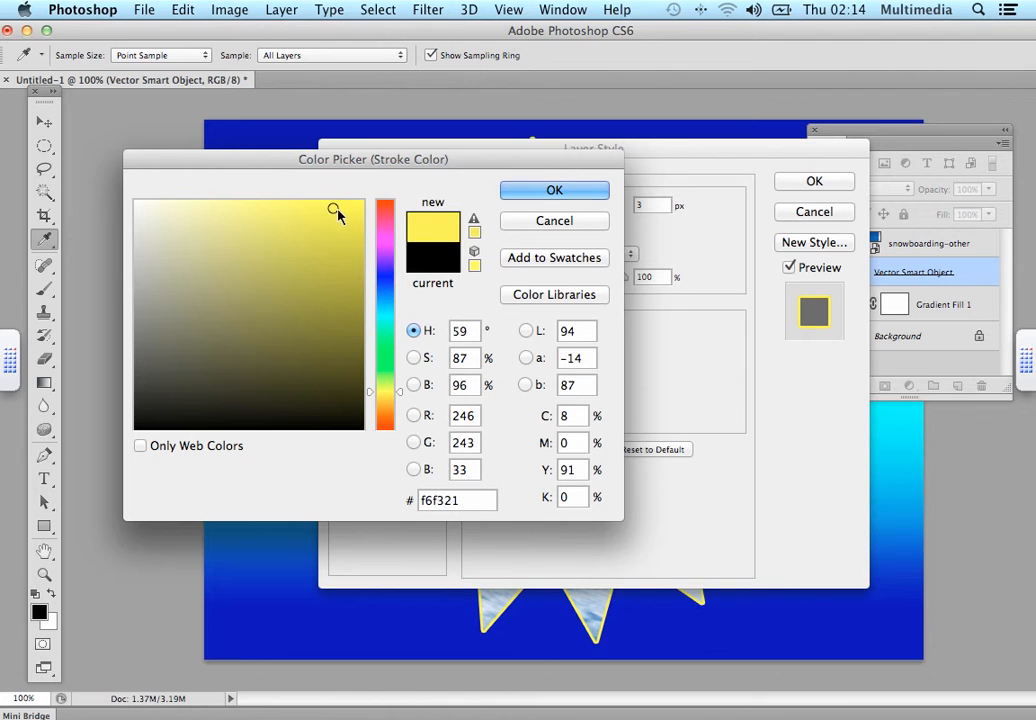
click(556, 190)
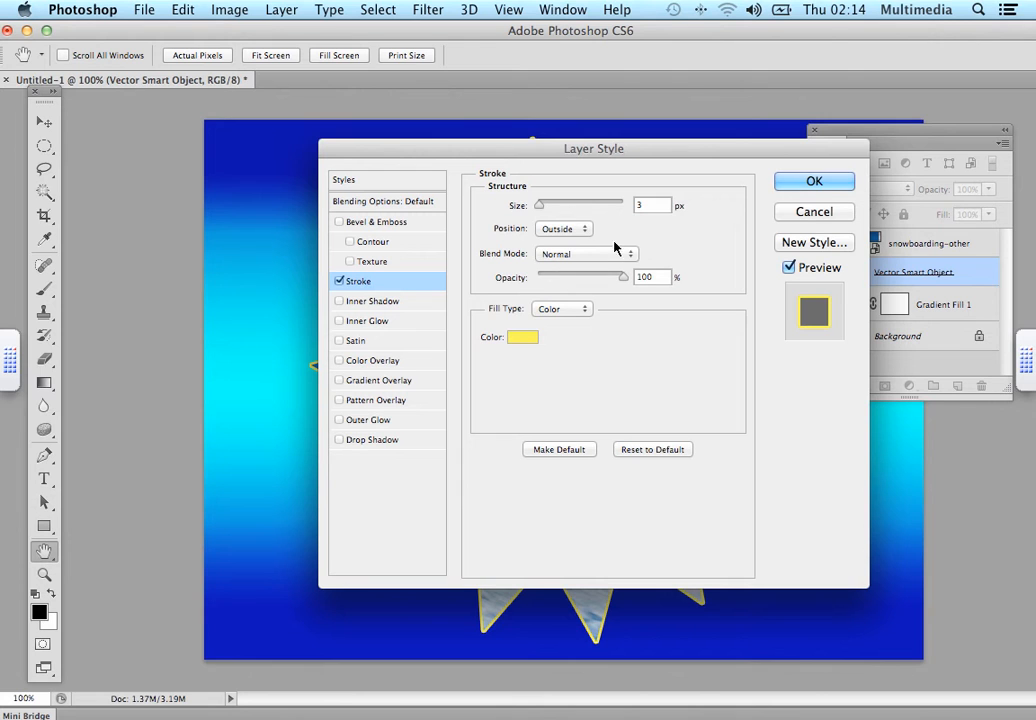
click(817, 188)
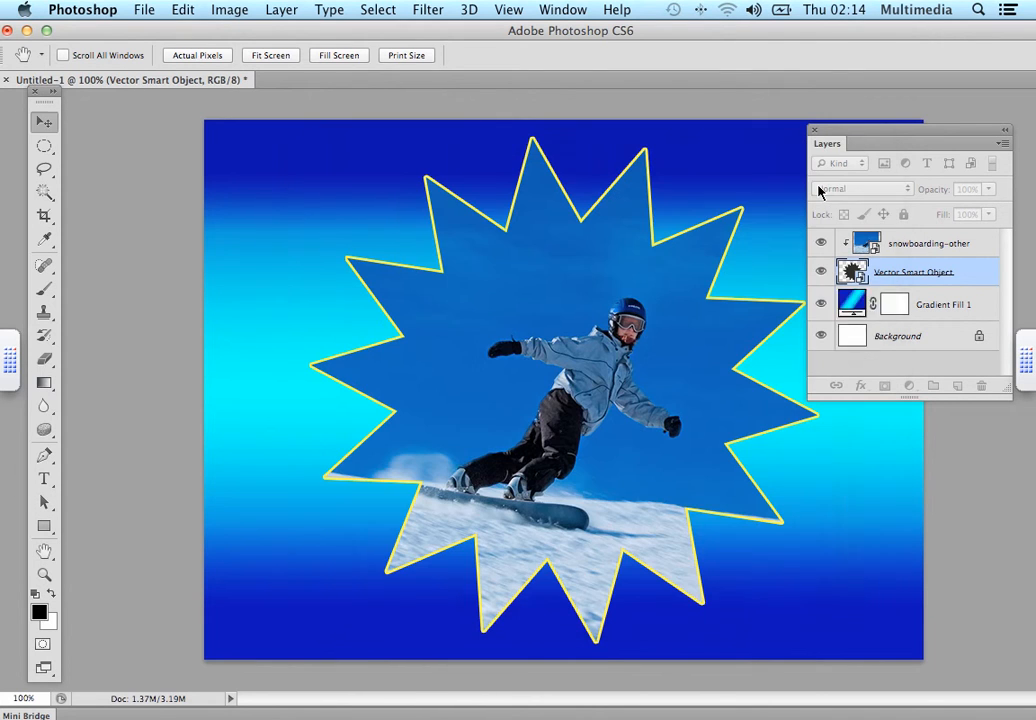
click(815, 132)
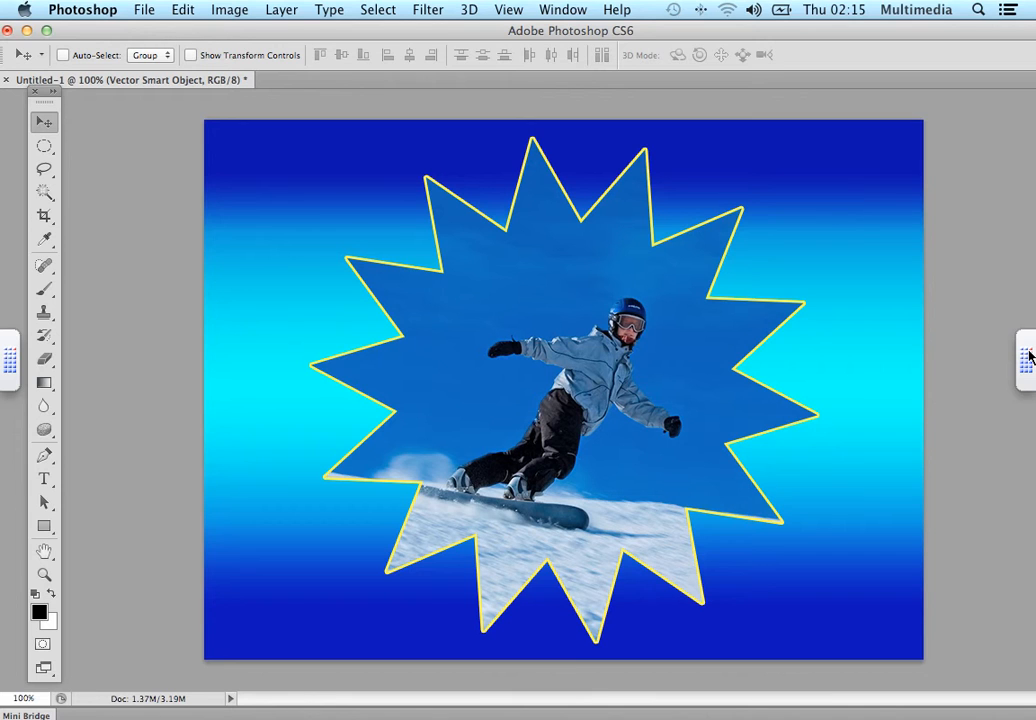
Look at the Save for Web export settings for the composition and leave without exporting
click(146, 12)
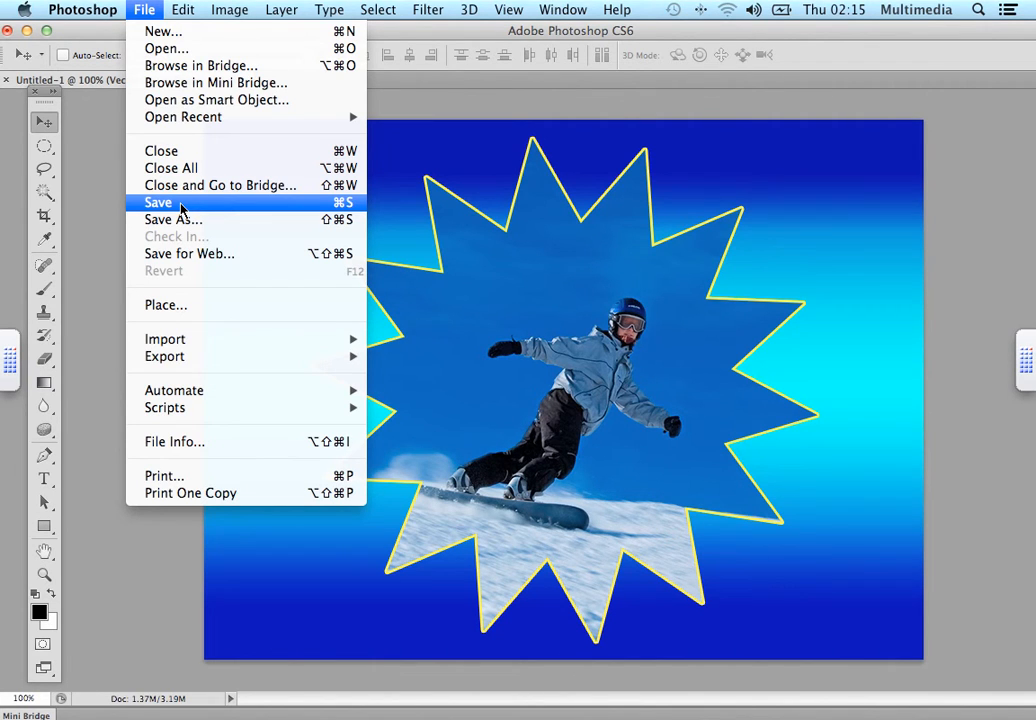
click(222, 256)
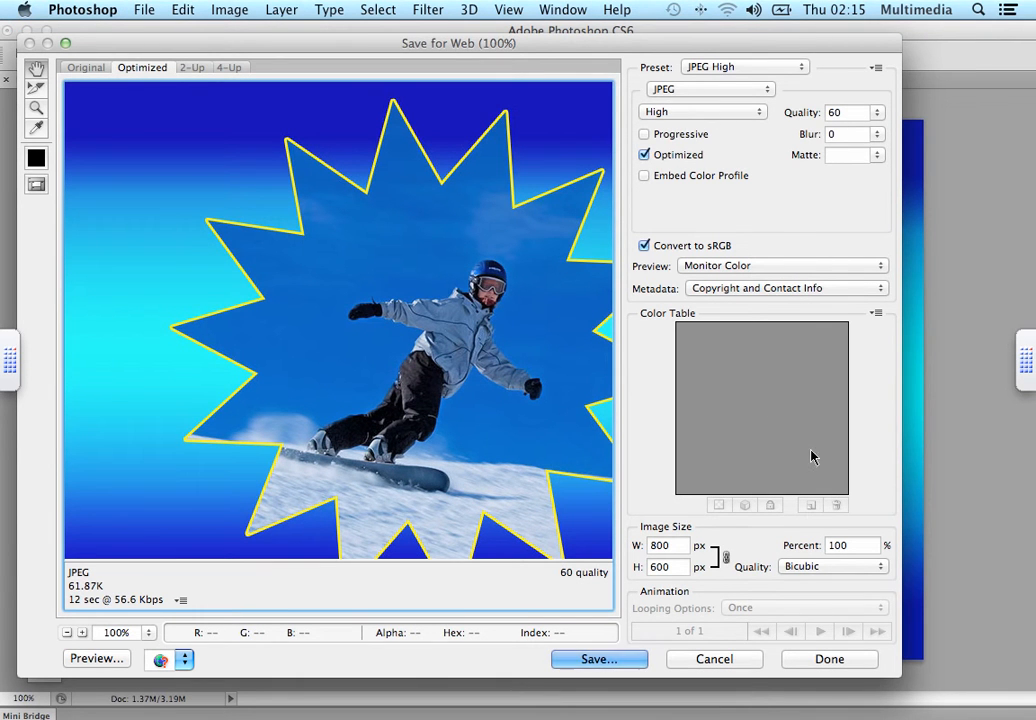
click(733, 660)
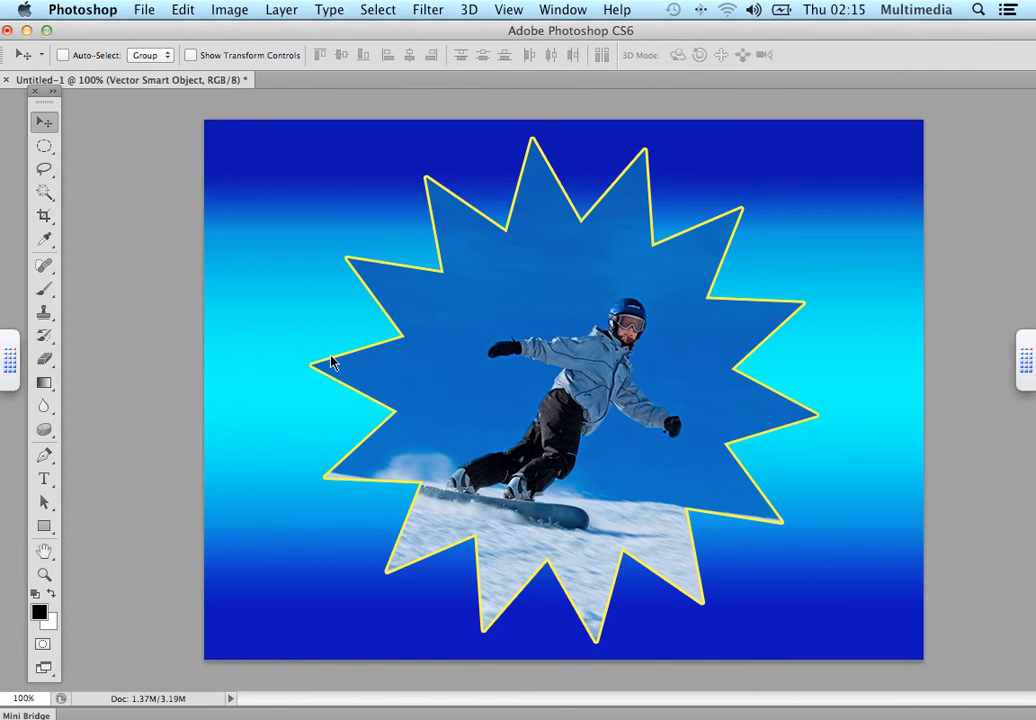
key(super+Tab)
key(super+Tab)
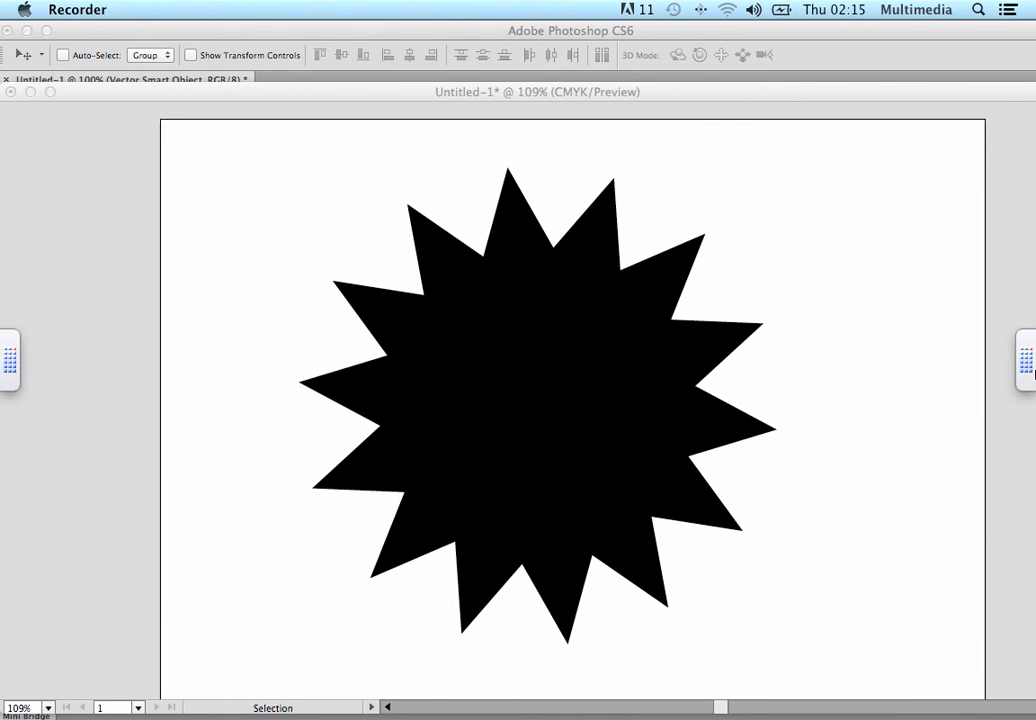
click(1030, 366)
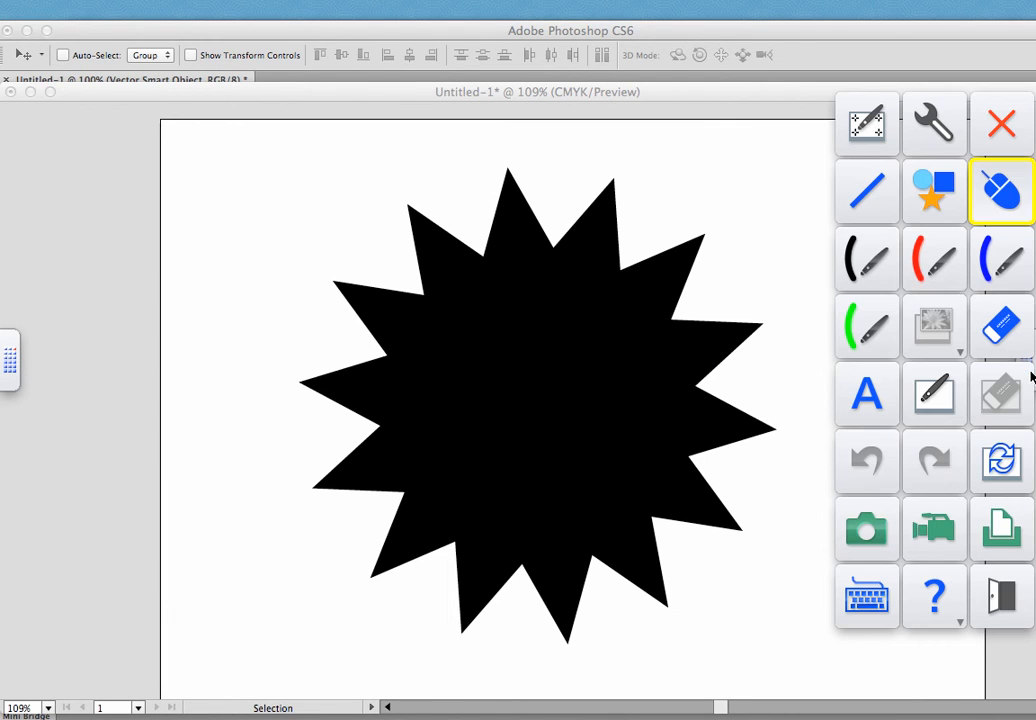
click(928, 535)
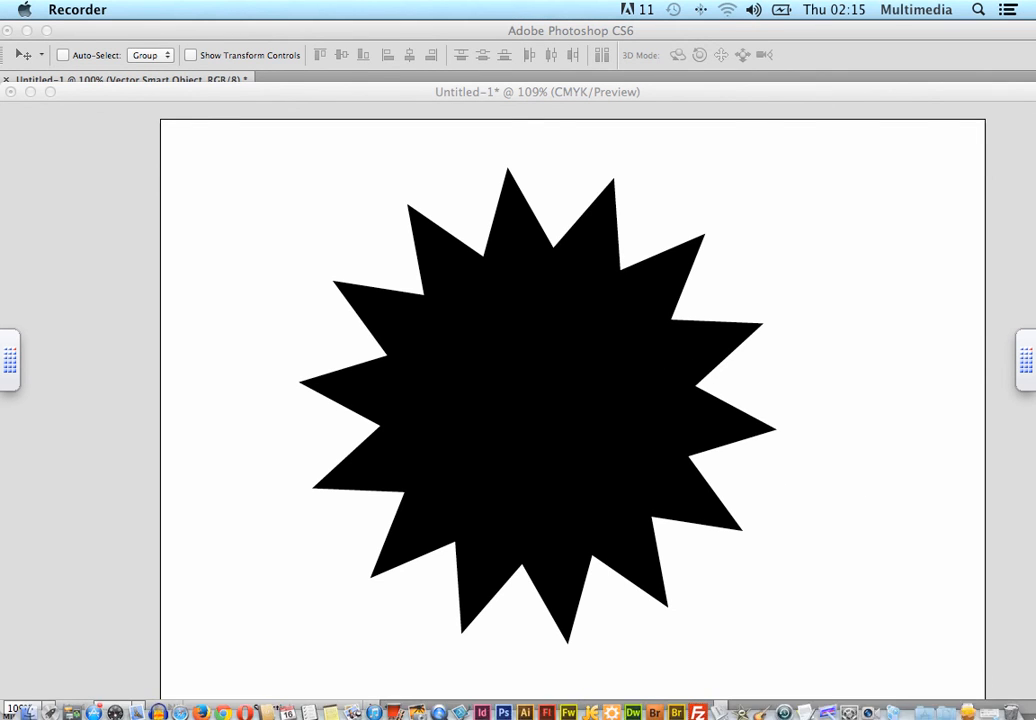
click(997, 710)
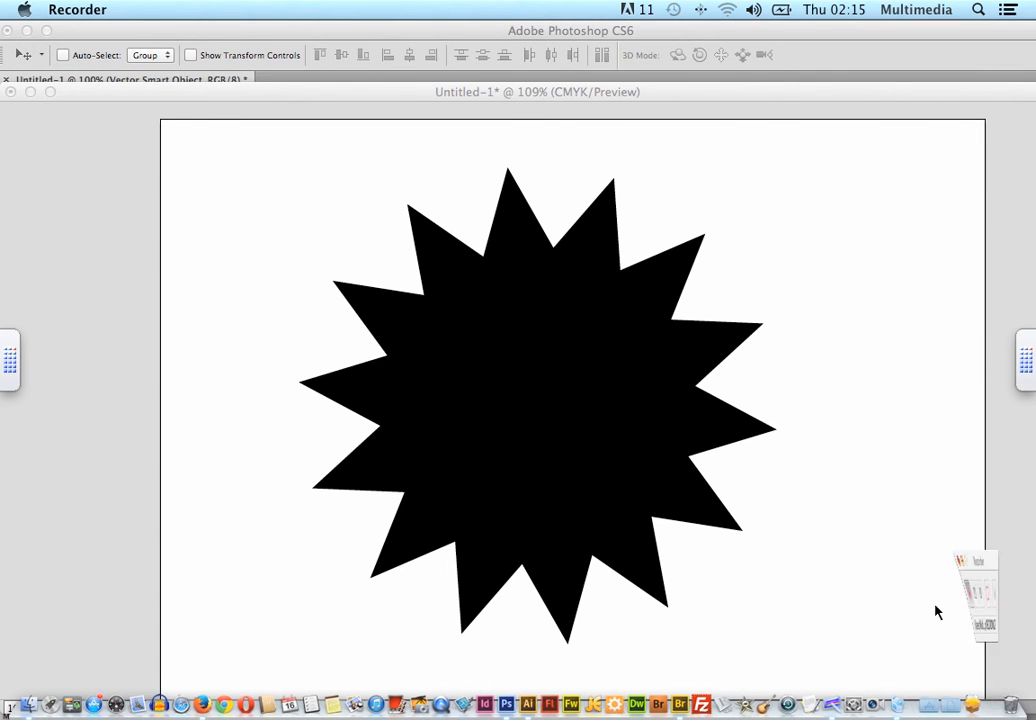